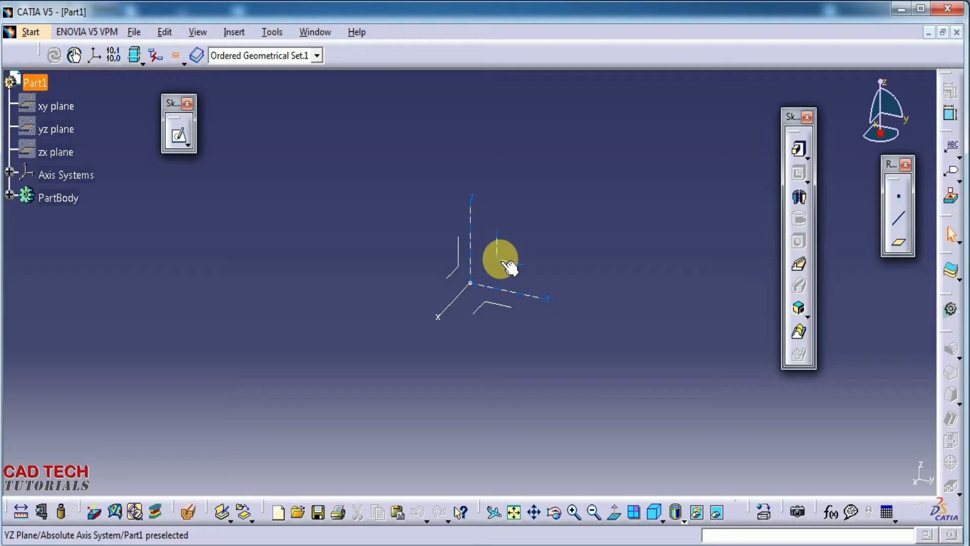
Start a sketch on the yz plane and review the reference drawing in Windows Photo Viewer.
click(505, 263)
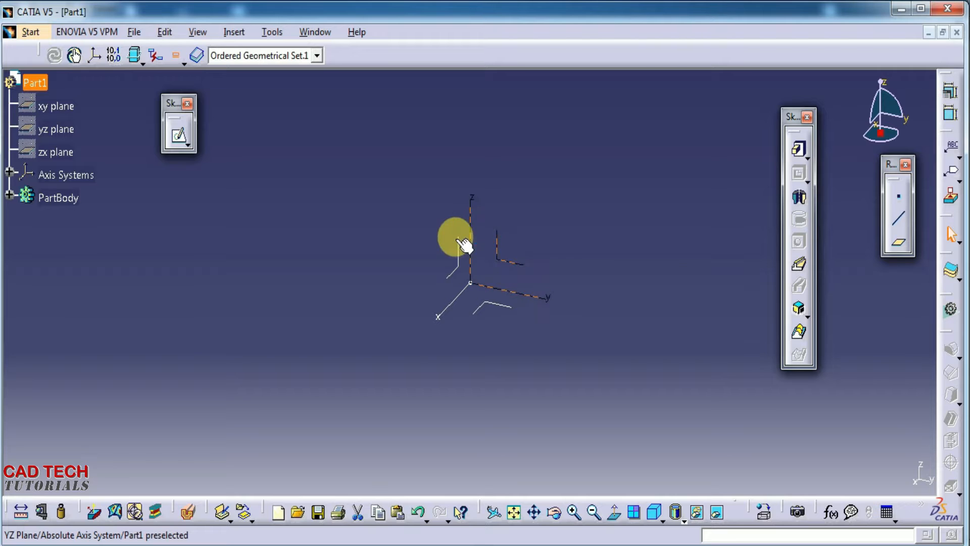
click(179, 133)
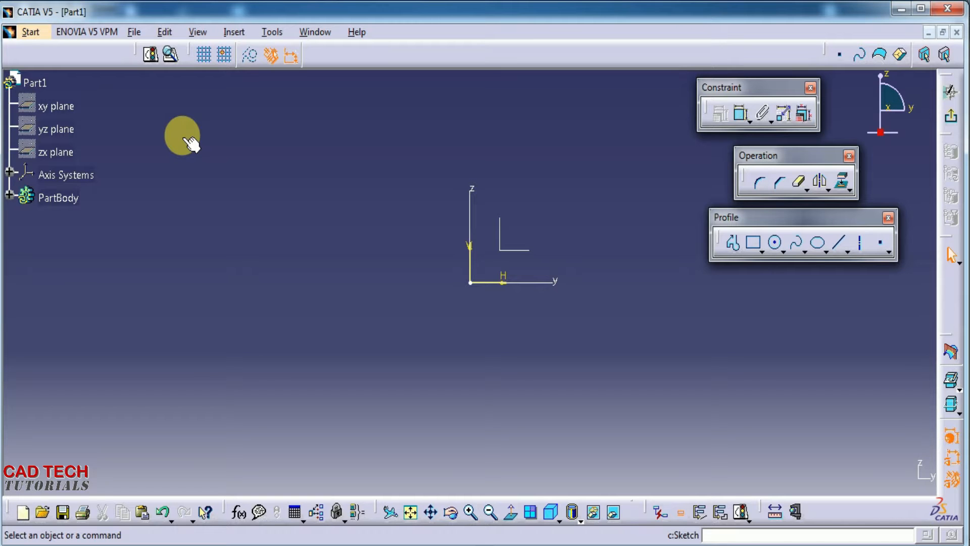
key(alt+Tab)
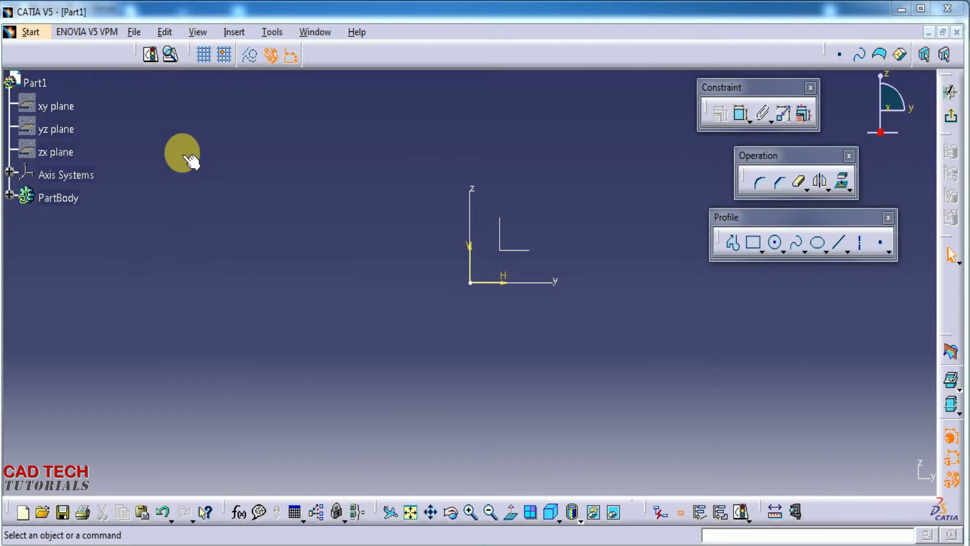
key(alt+Tab)
key(alt+Tab)
key(alt+Tab)
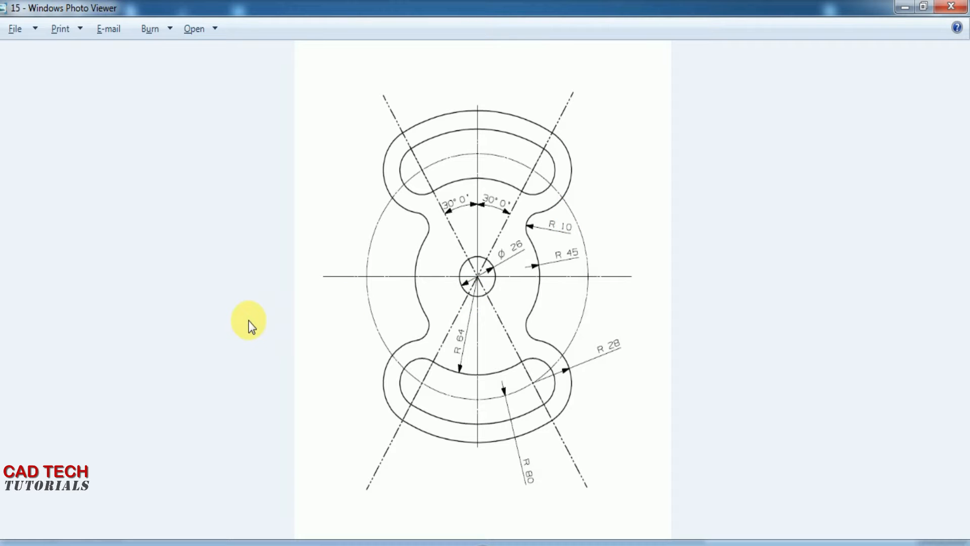
key(alt+Tab)
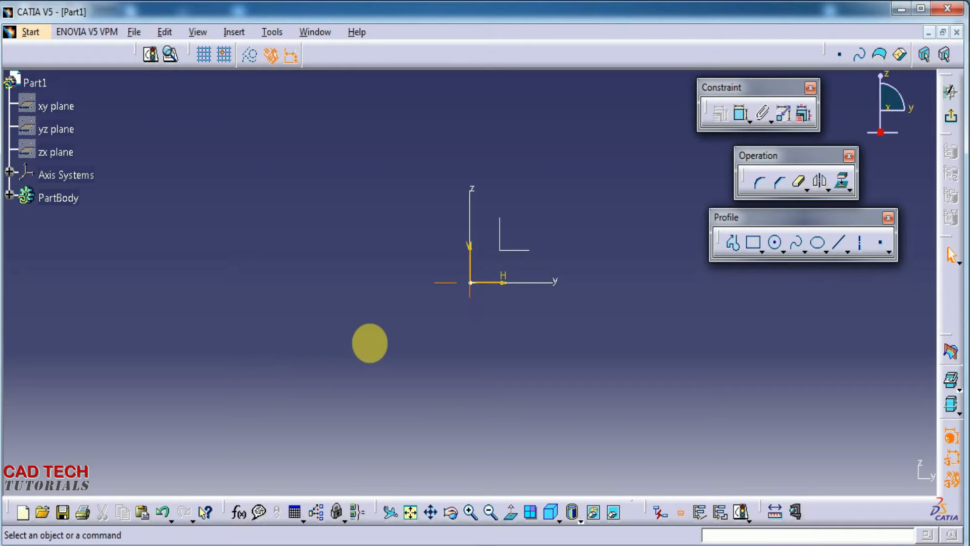
Draw a circle centred on the sketch origin with a radius of 80 mm.
click(775, 242)
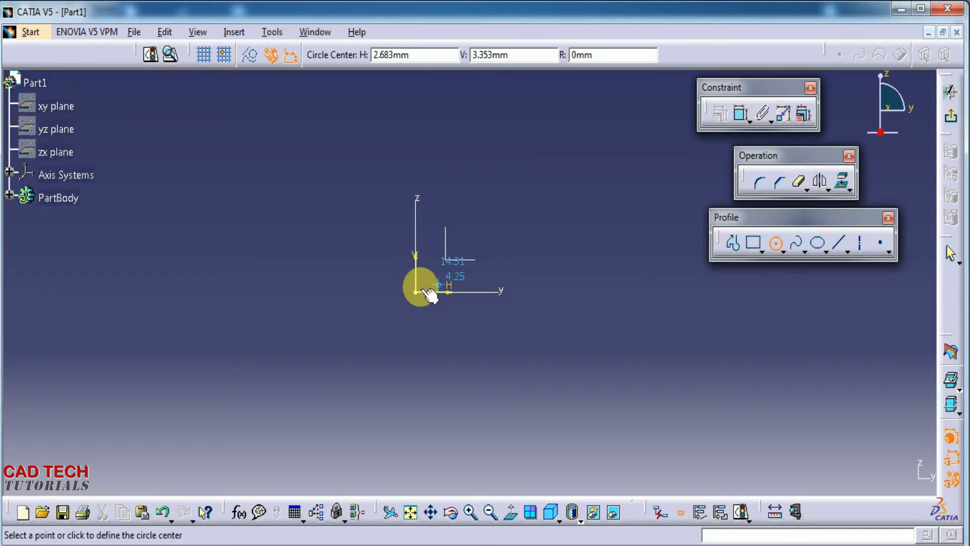
click(424, 293)
key(Tab)
key(Tab)
key(Tab)
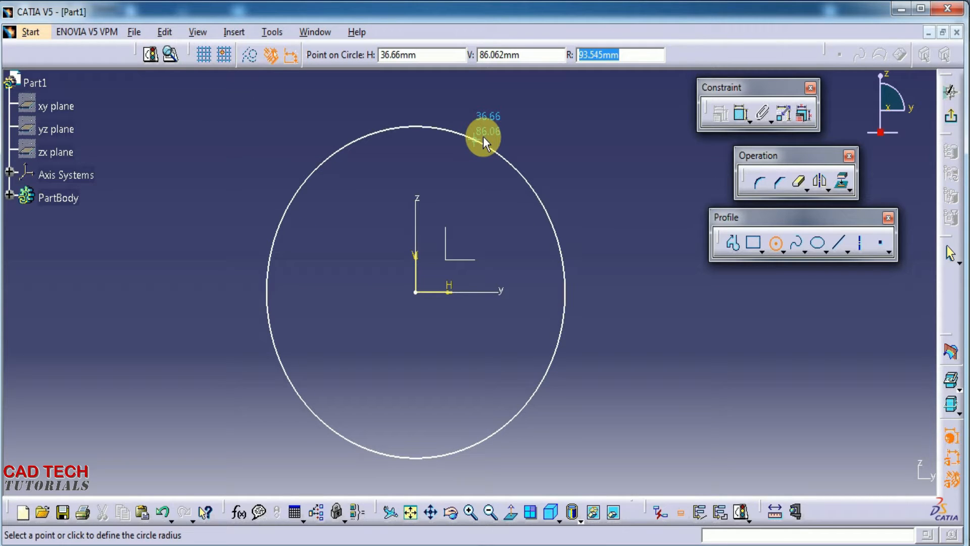
text(80)
key(Return)
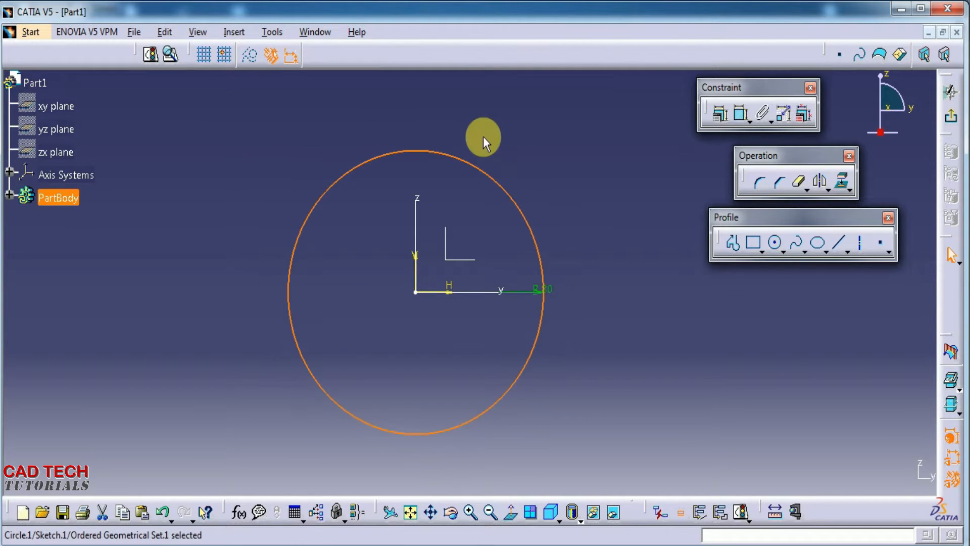
click(643, 237)
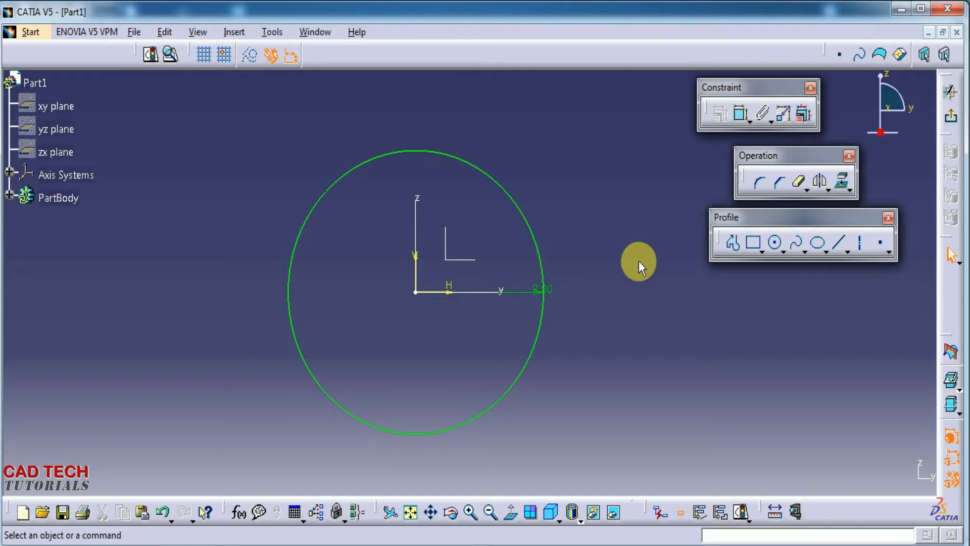
Draw an axis line from the origin outward past the circle at an angle of 60 degrees.
middle_drag(639, 260, 637, 283)
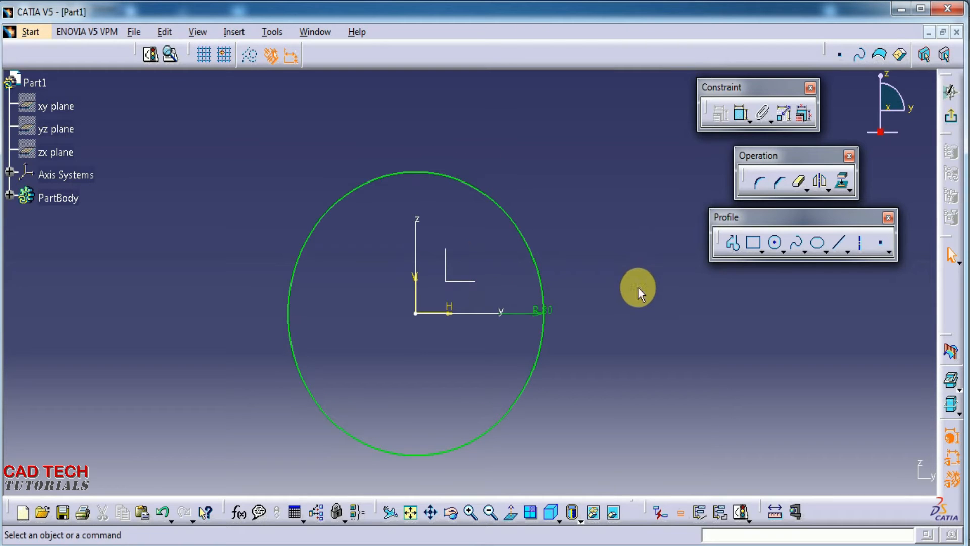
click(863, 244)
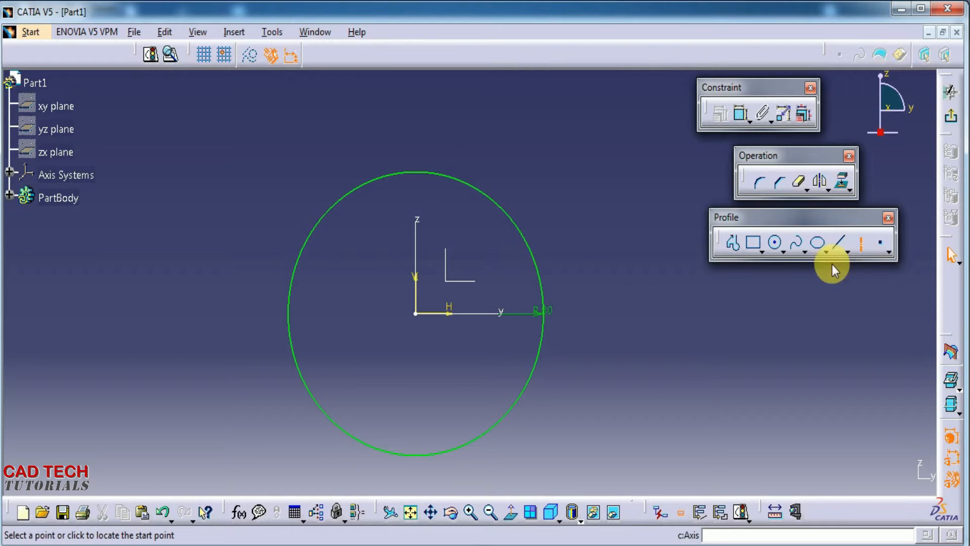
click(415, 313)
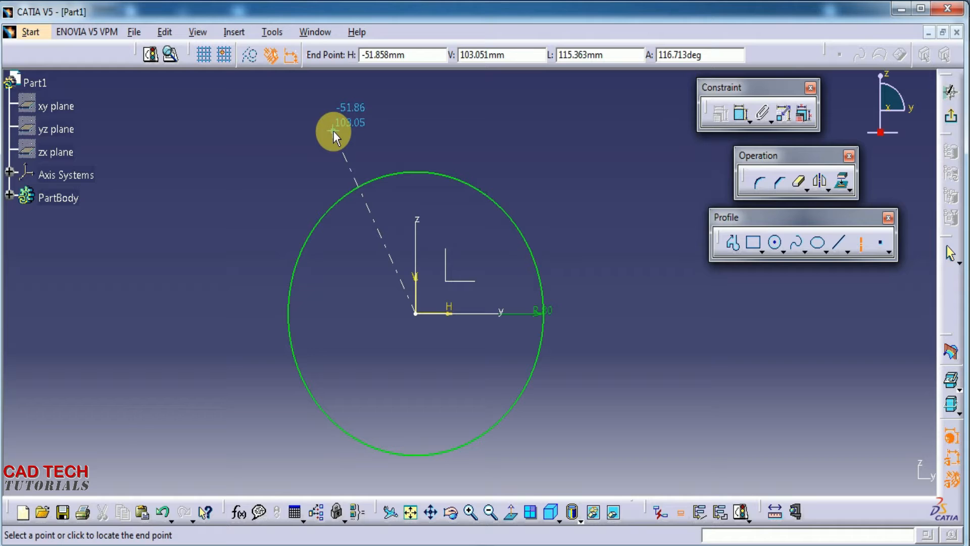
key(Tab)
key(Tab)
key(Tab)
key(Tab)
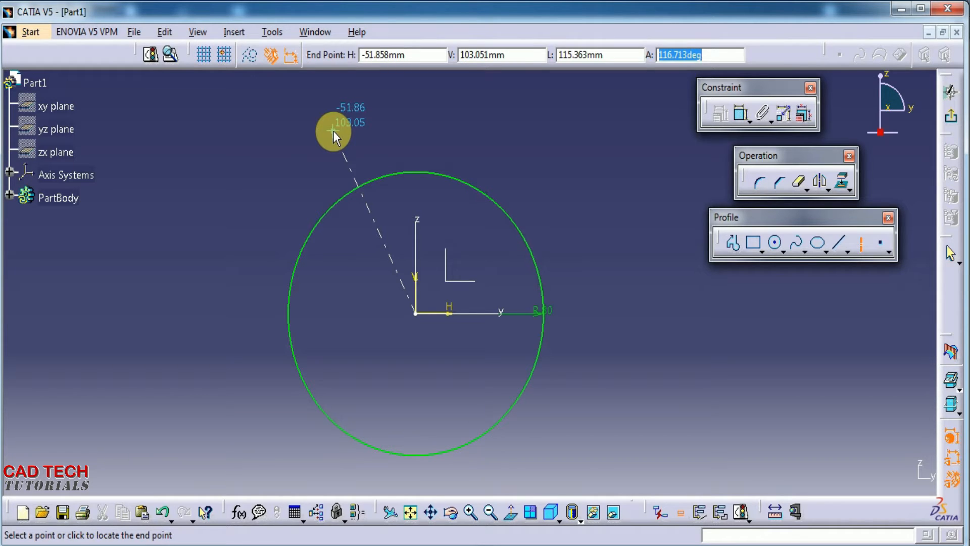
text(30)
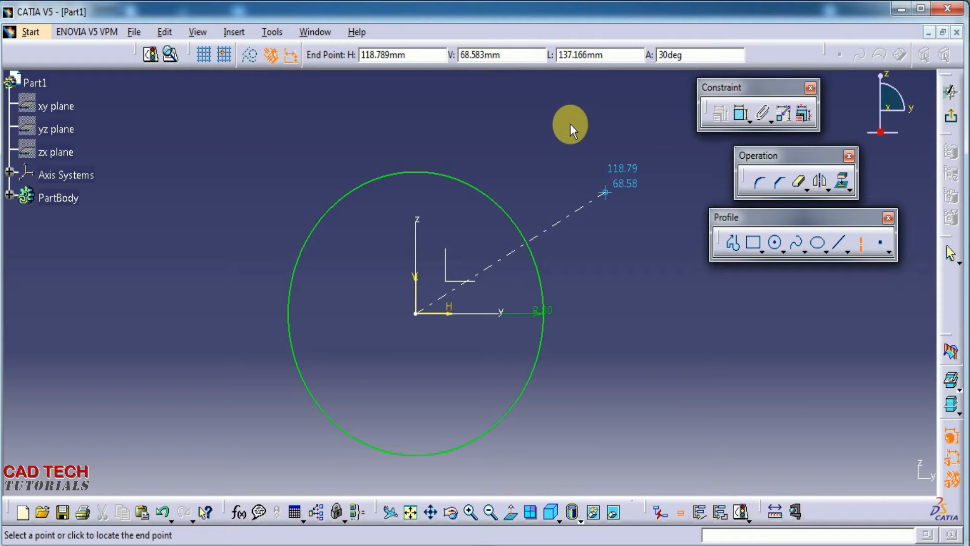
key(BackSpace)
key(BackSpace)
text(60)
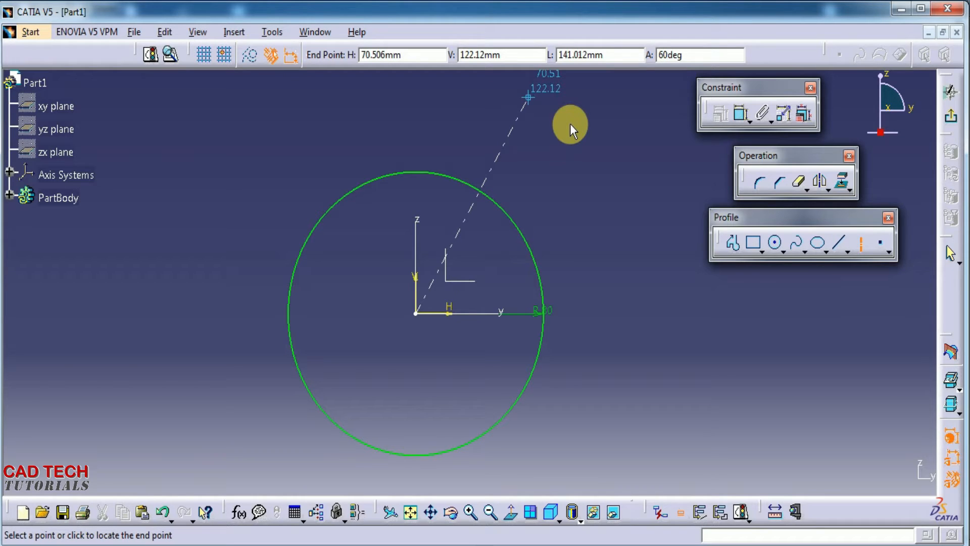
click(542, 128)
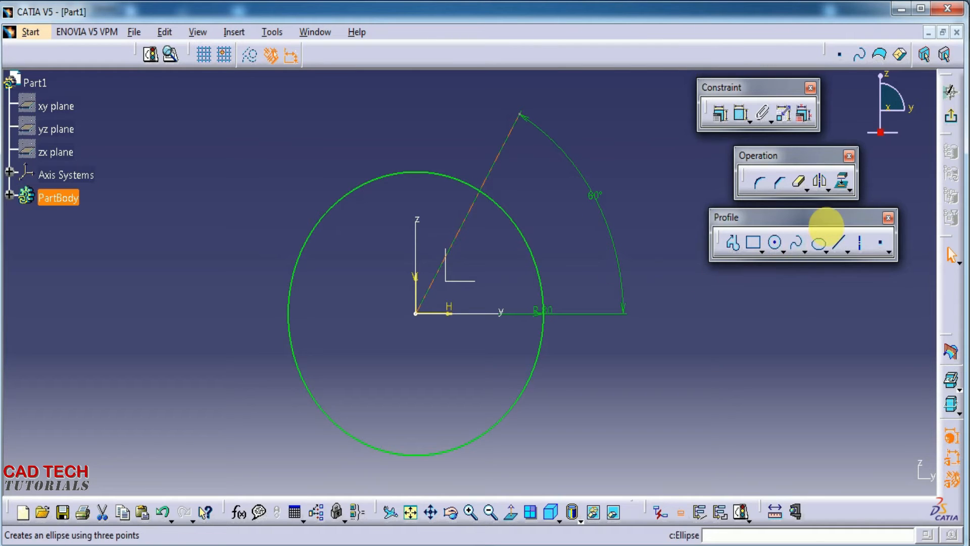
Draw a second axis line from the origin, about 110 mm long, at an angle of 120 degrees.
click(860, 242)
click(416, 314)
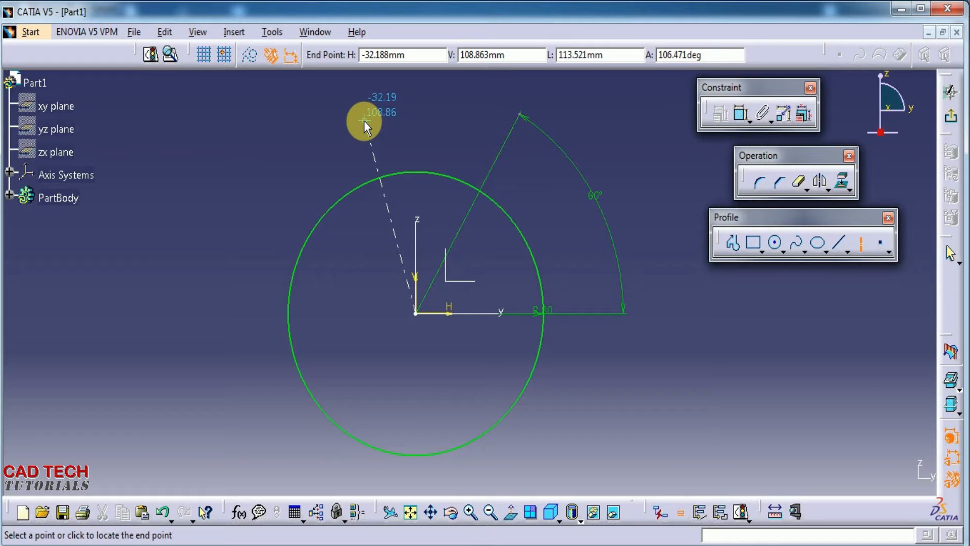
key(Tab)
key(Tab)
key(Tab)
key(Tab)
text(120)
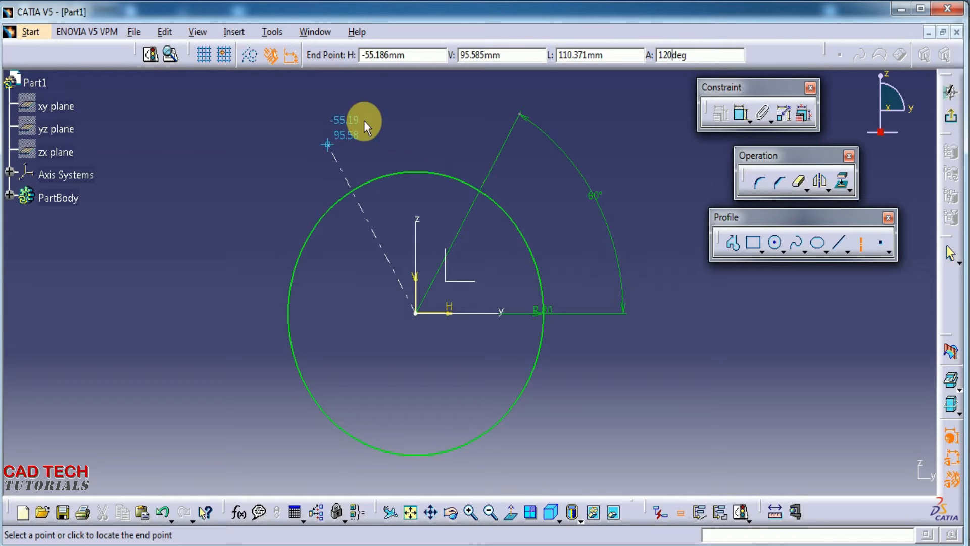
key(Return)
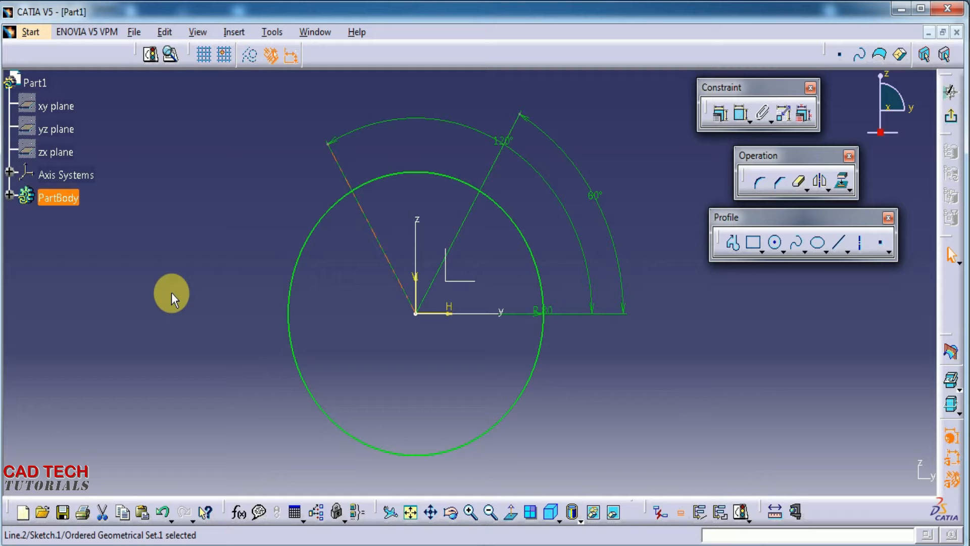
click(171, 292)
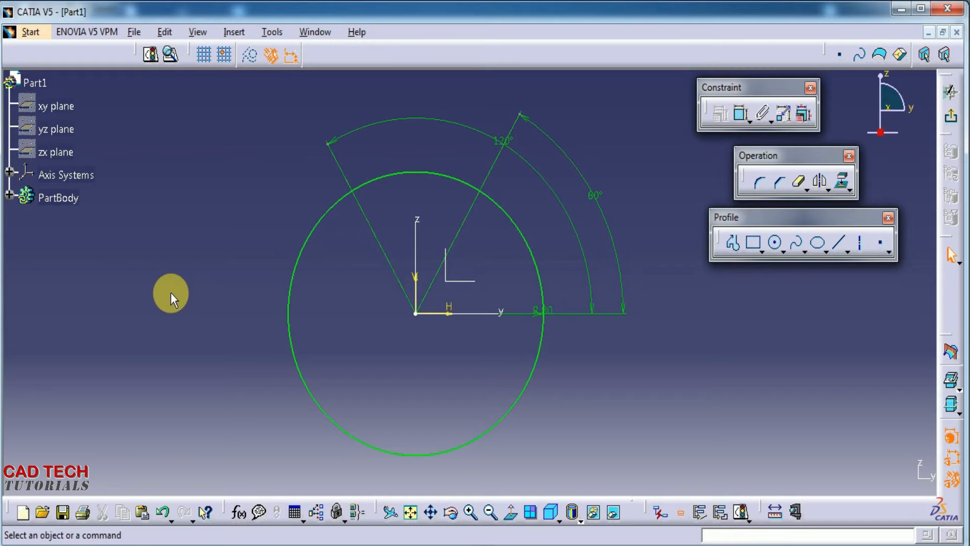
Check the reference drawing and convert the 80 mm radius circle into a construction element.
mouse_move(170, 292)
middle_down()
mouse_move(195, 303)
mouse_move(226, 299)
middle_up()
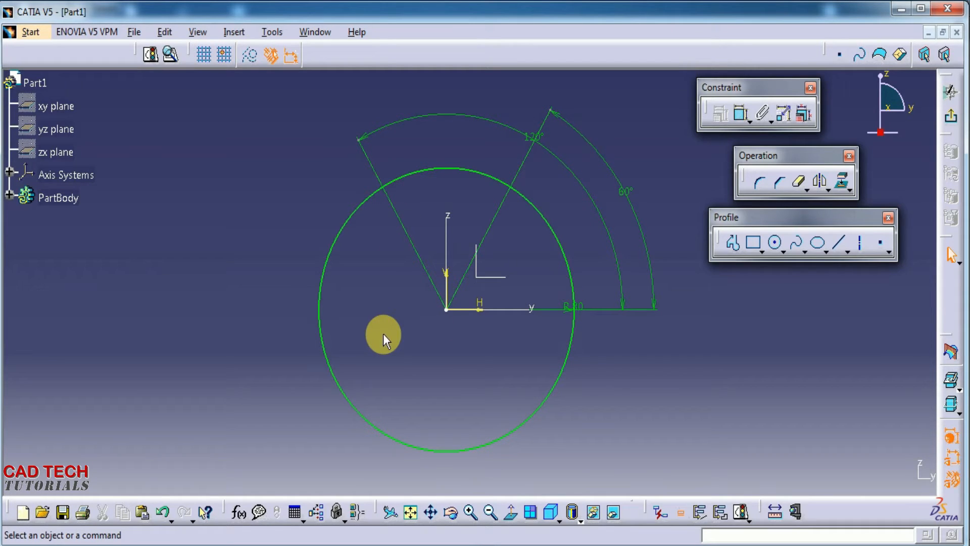
key(alt+Tab)
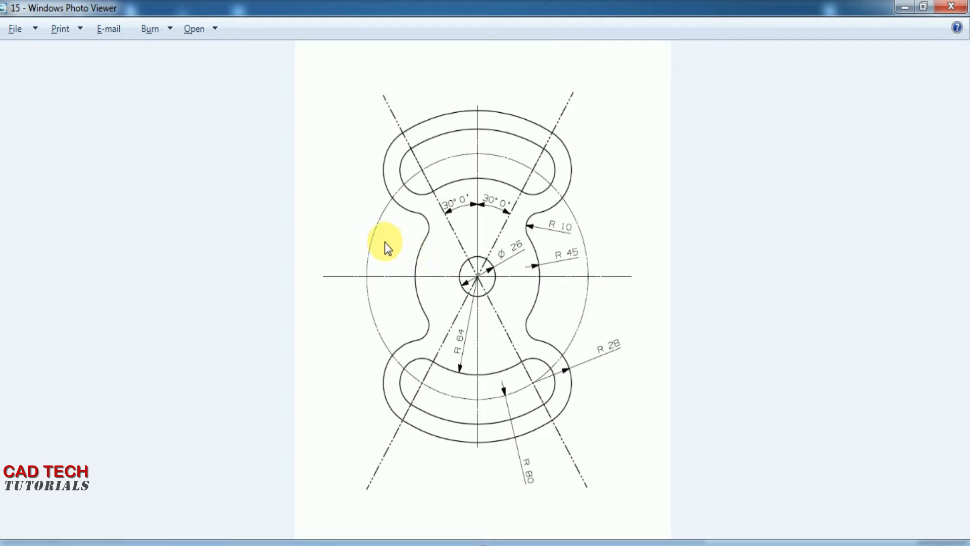
key(alt+Tab)
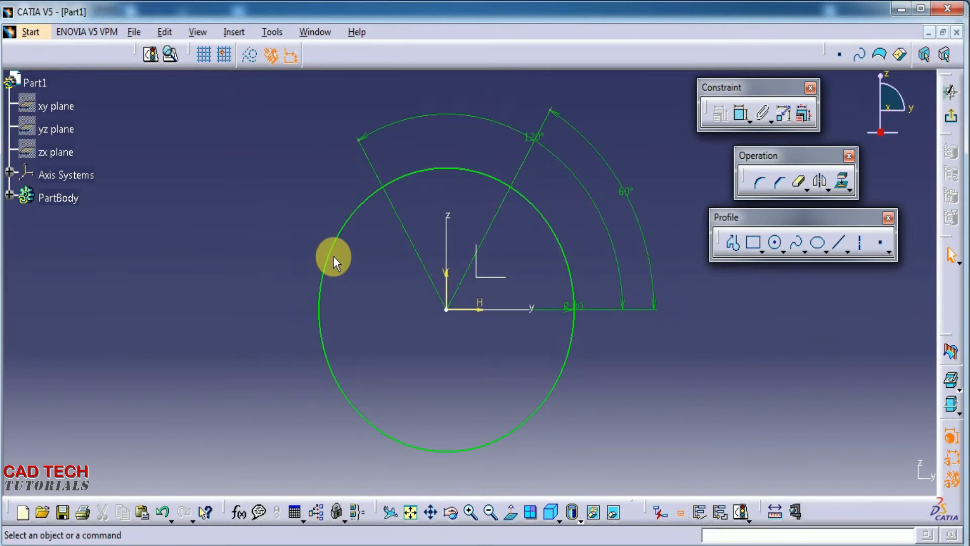
click(334, 245)
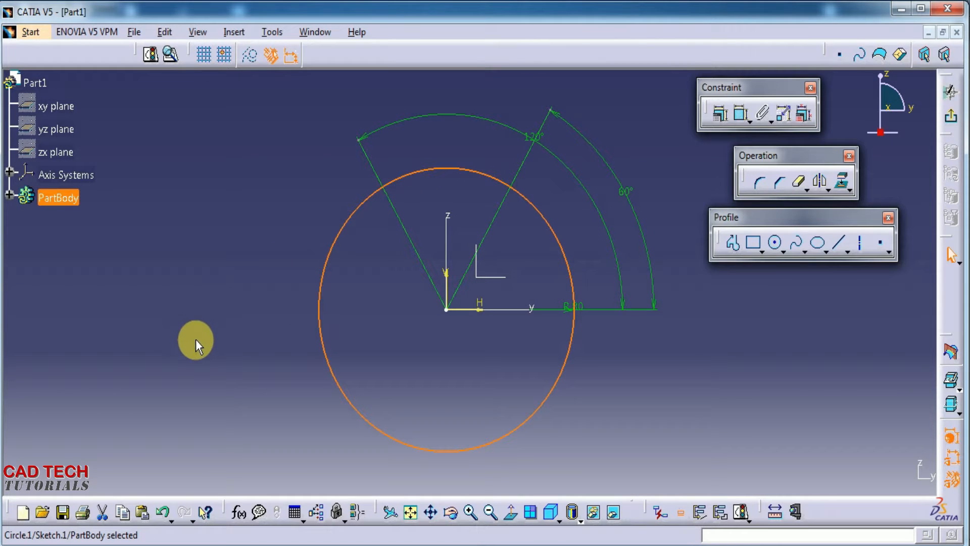
click(249, 55)
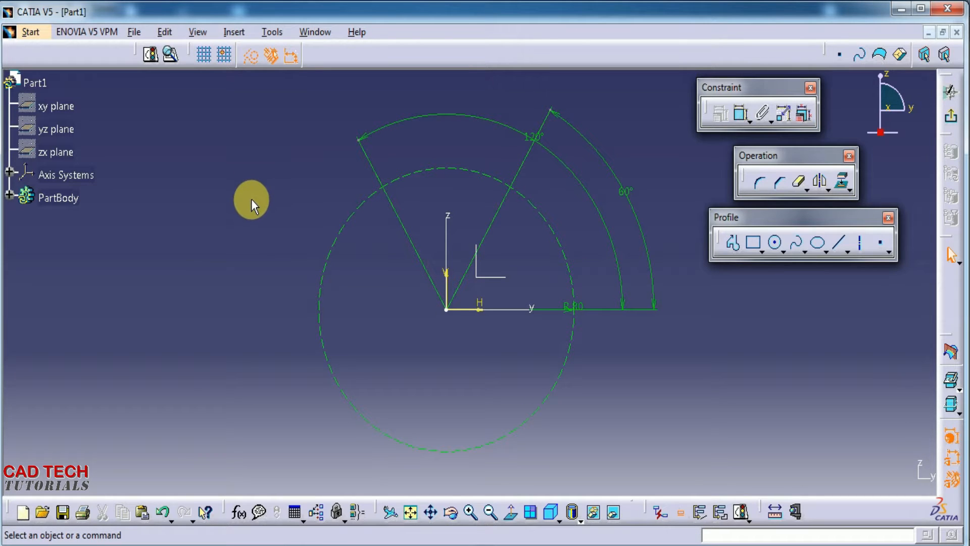
Draw a cylindrical elongated hole centred on the origin along the 80 mm circle between the two axis lines, radius about 13 mm, as standard geometry.
key(alt+Tab)
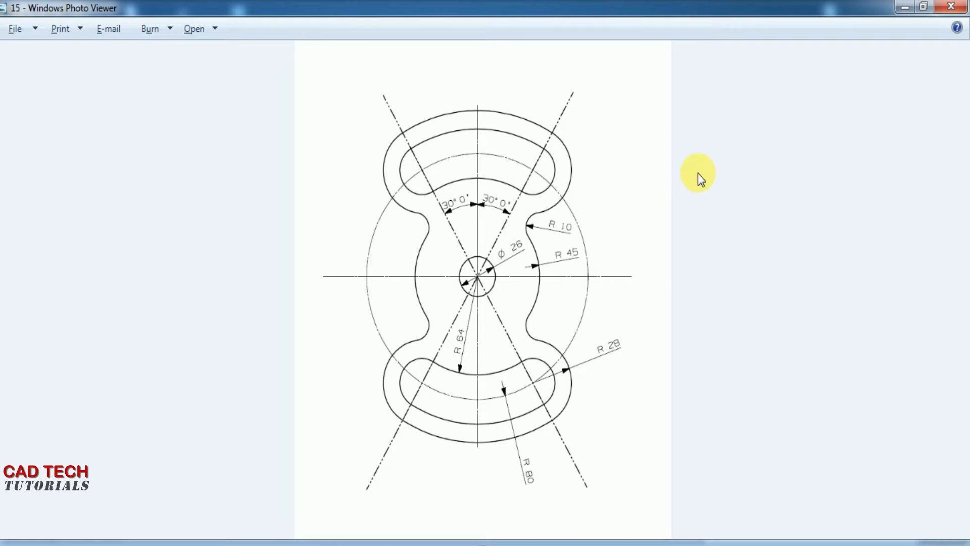
key(alt+Tab)
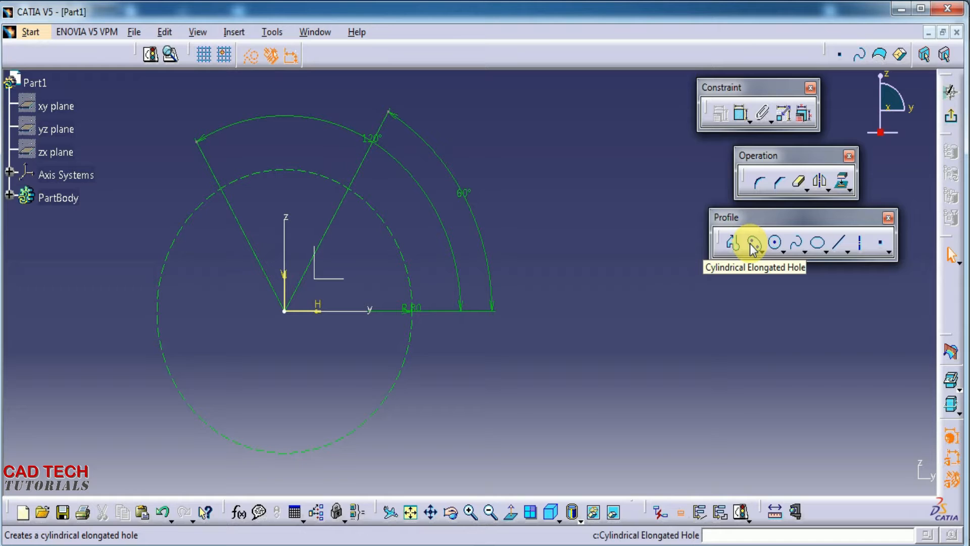
click(752, 244)
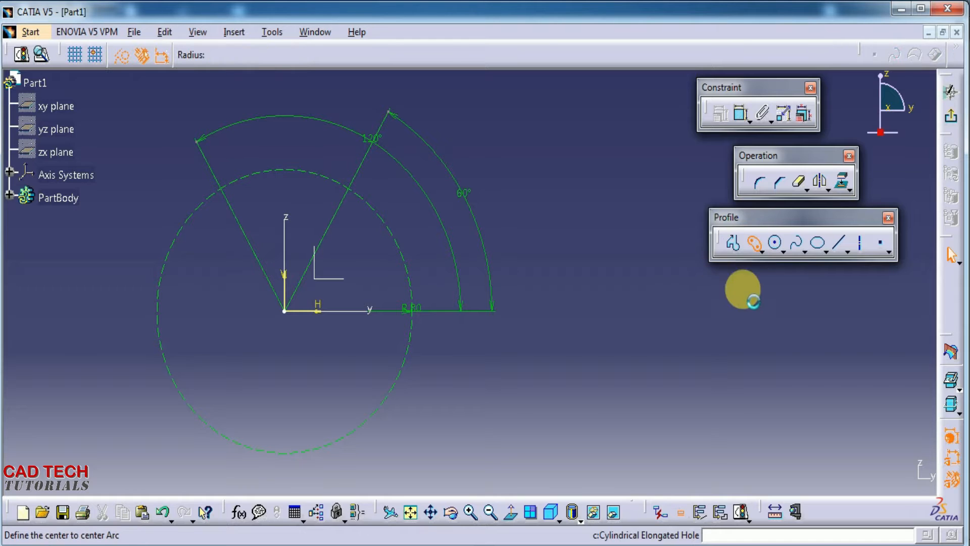
click(283, 310)
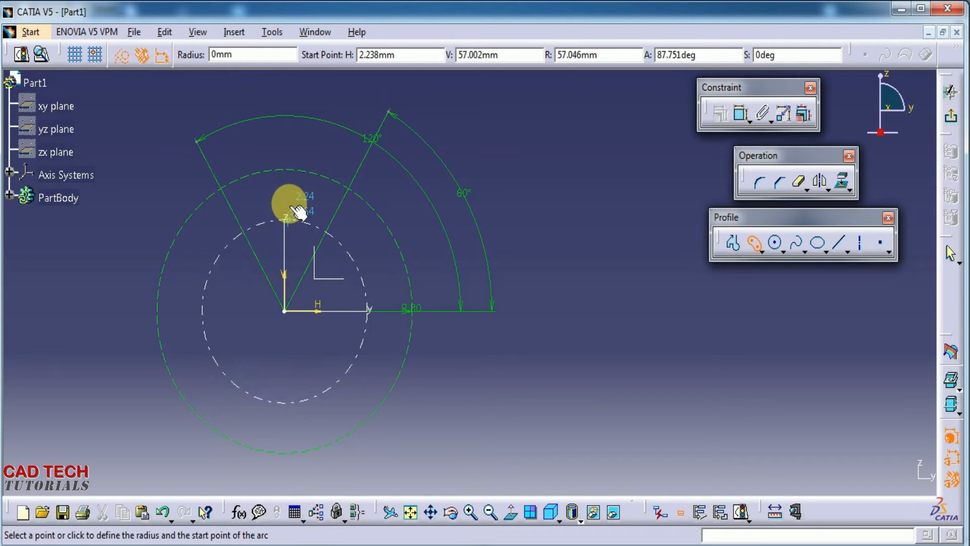
key(alt+Tab)
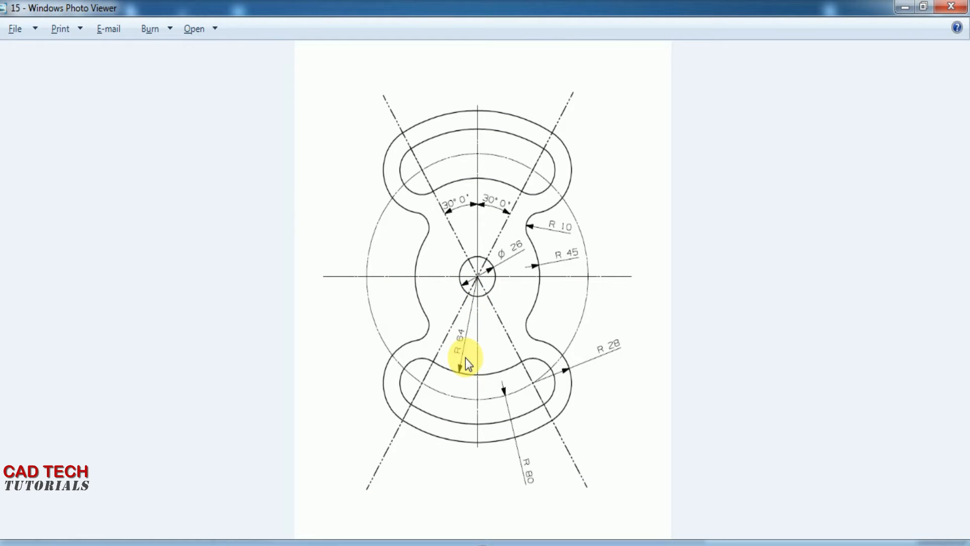
key(alt+Tab)
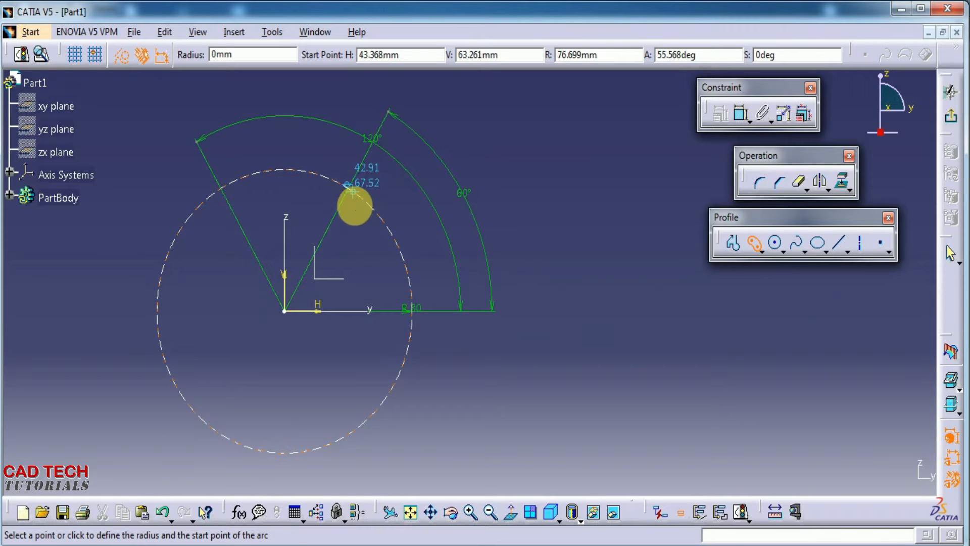
key(alt+Tab)
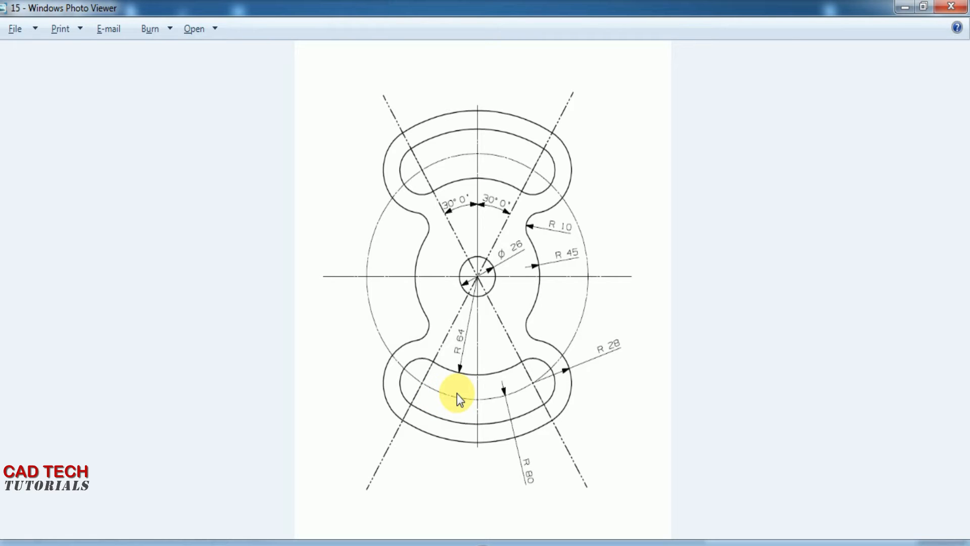
key(alt+Tab)
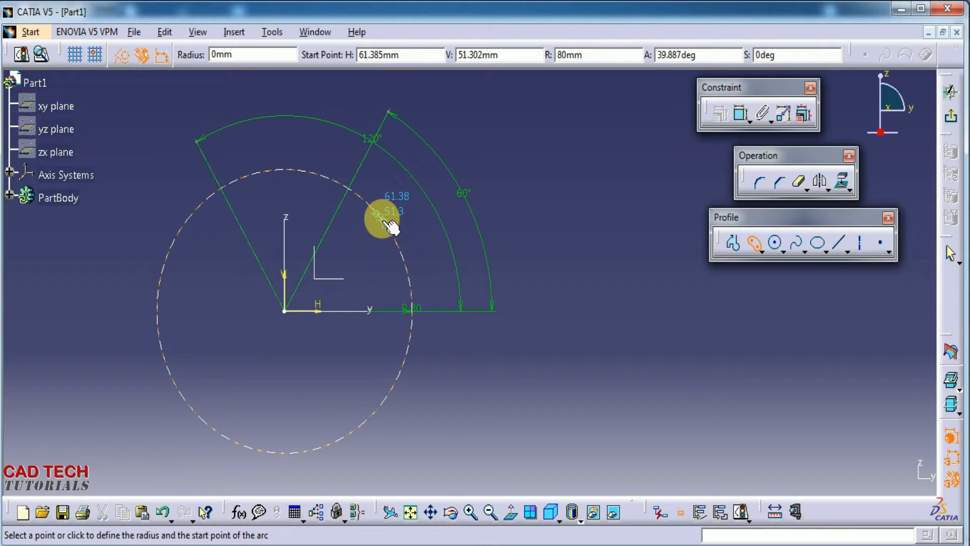
click(219, 185)
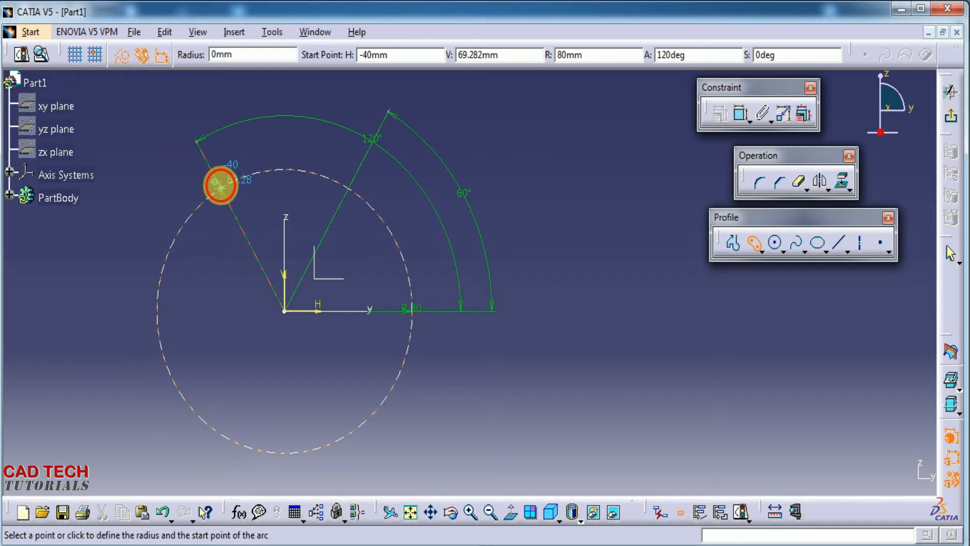
click(347, 191)
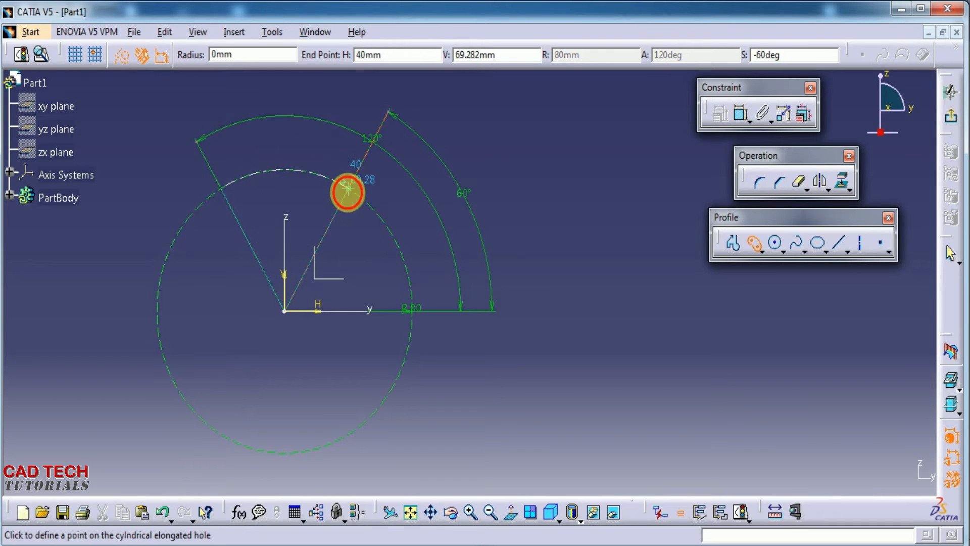
click(345, 159)
mouse_move(418, 217)
middle_down()
mouse_move(558, 210)
mouse_move(551, 217)
middle_up()
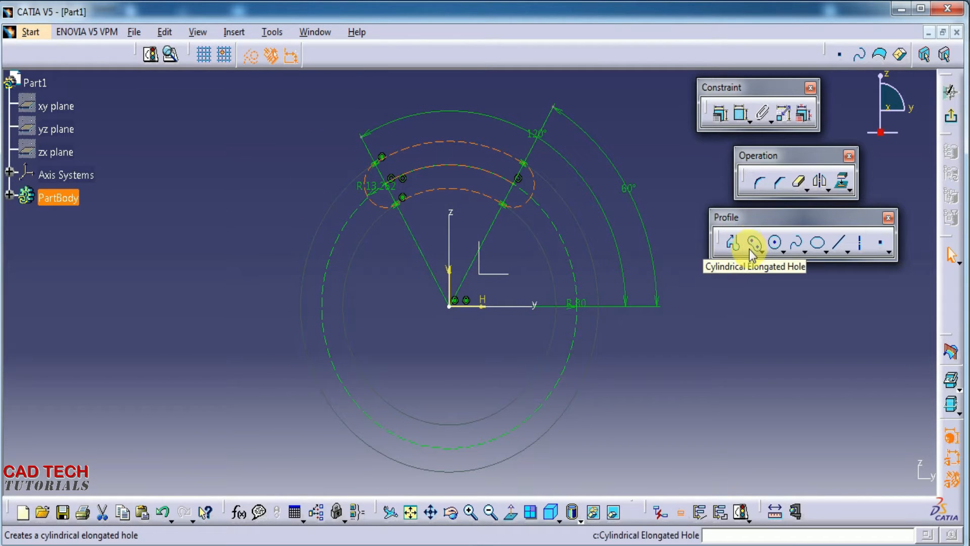
click(251, 57)
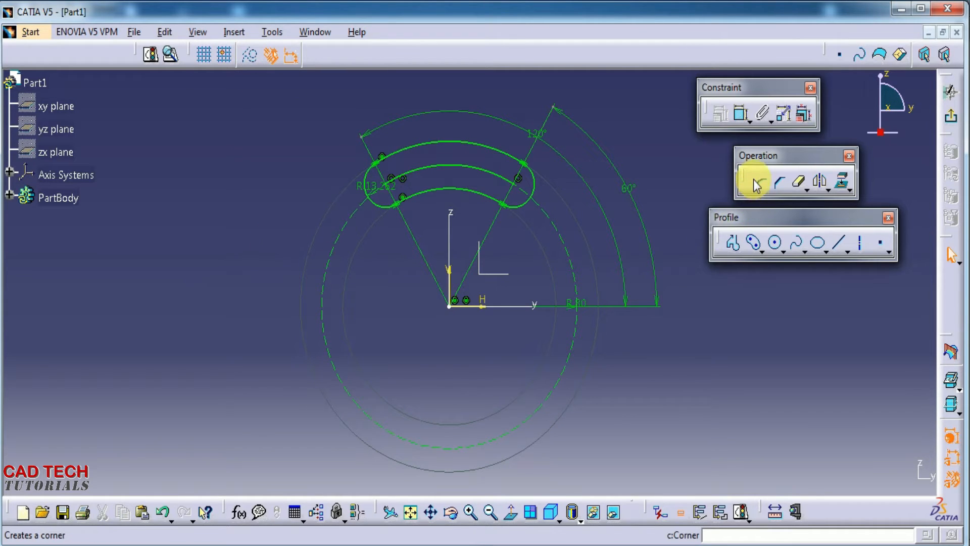
click(741, 112)
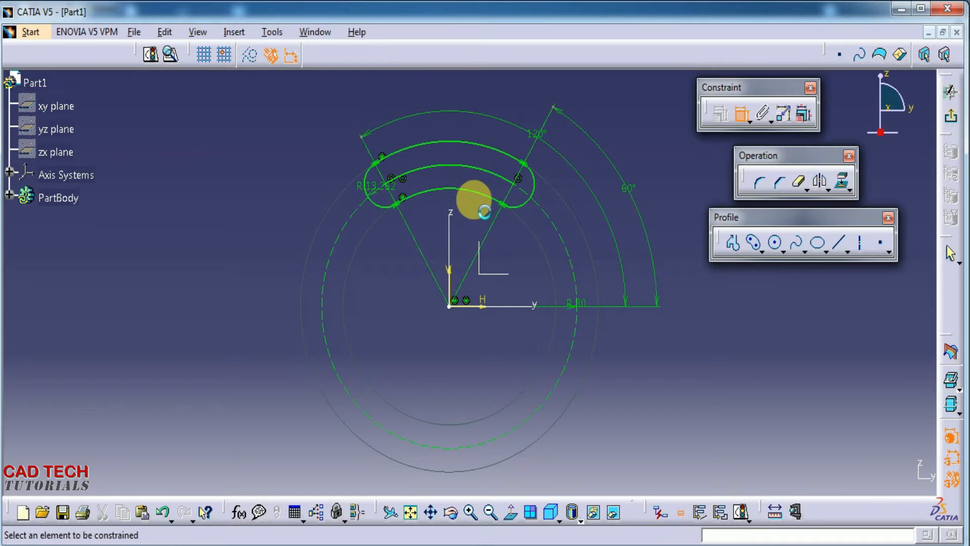
click(478, 194)
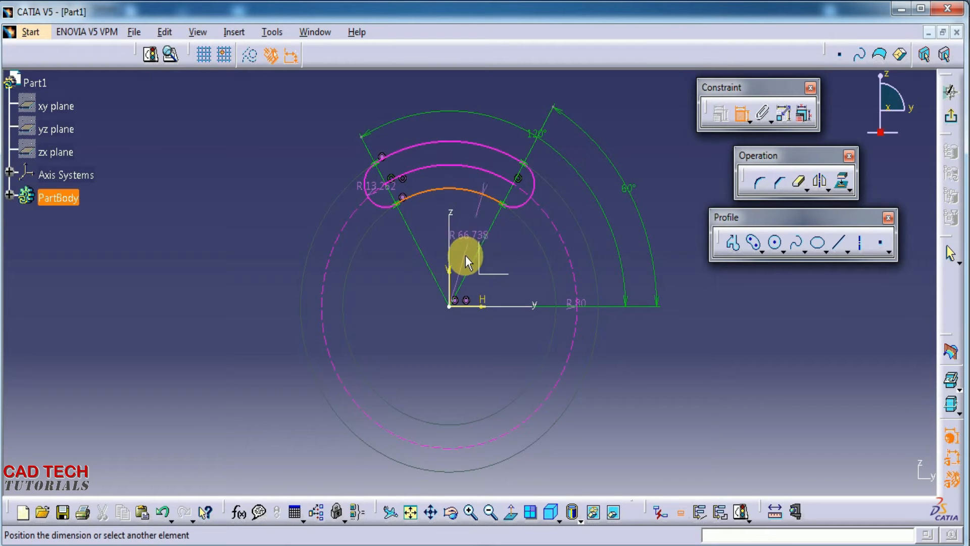
key(alt+Tab)
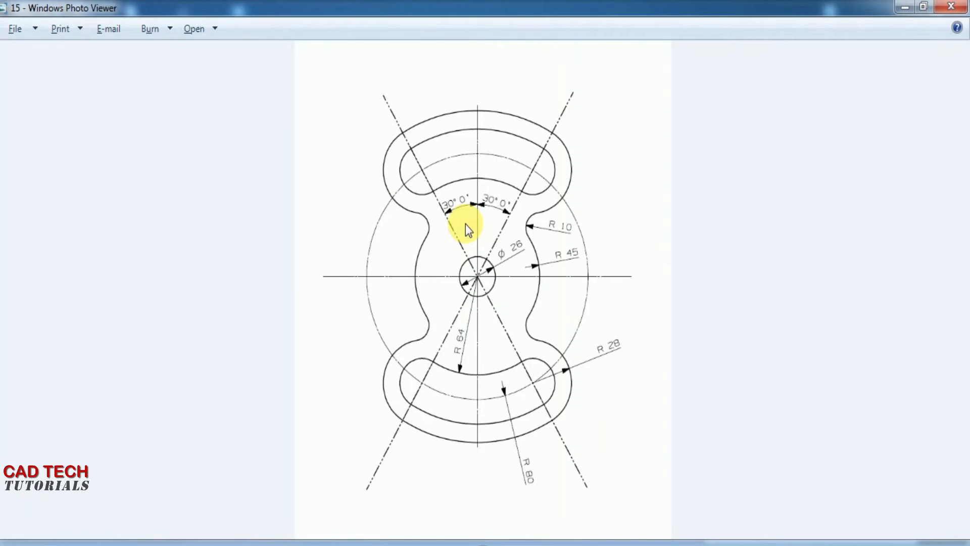
key(alt+Tab)
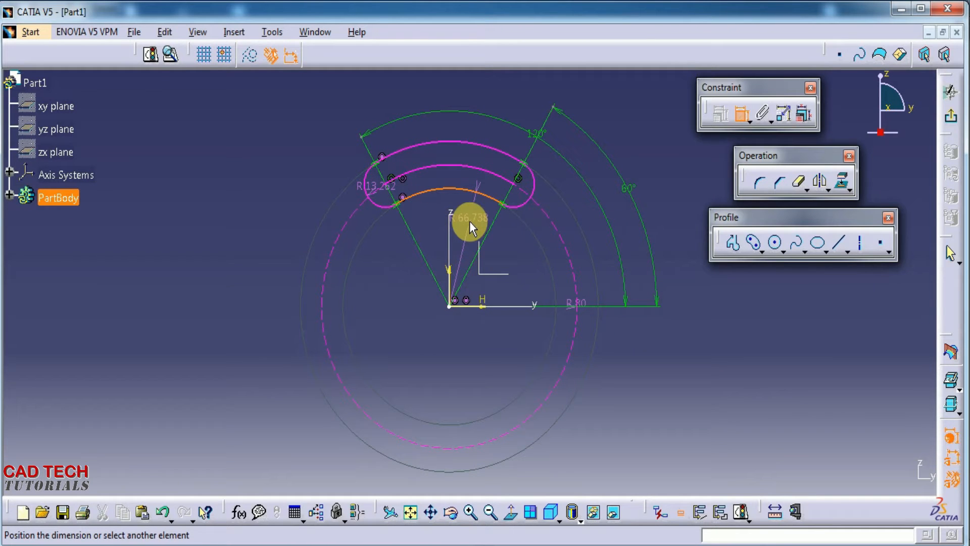
key(alt+Tab)
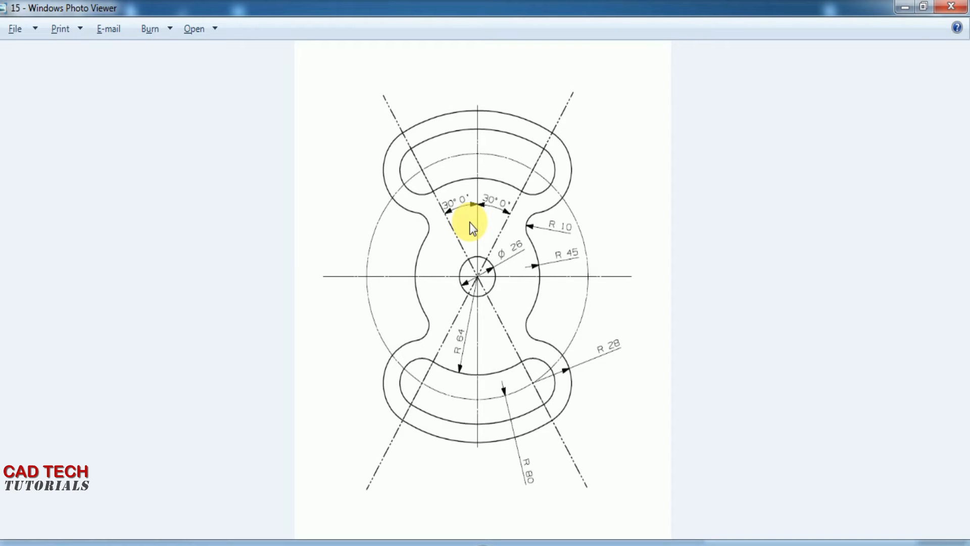
key(alt+Tab)
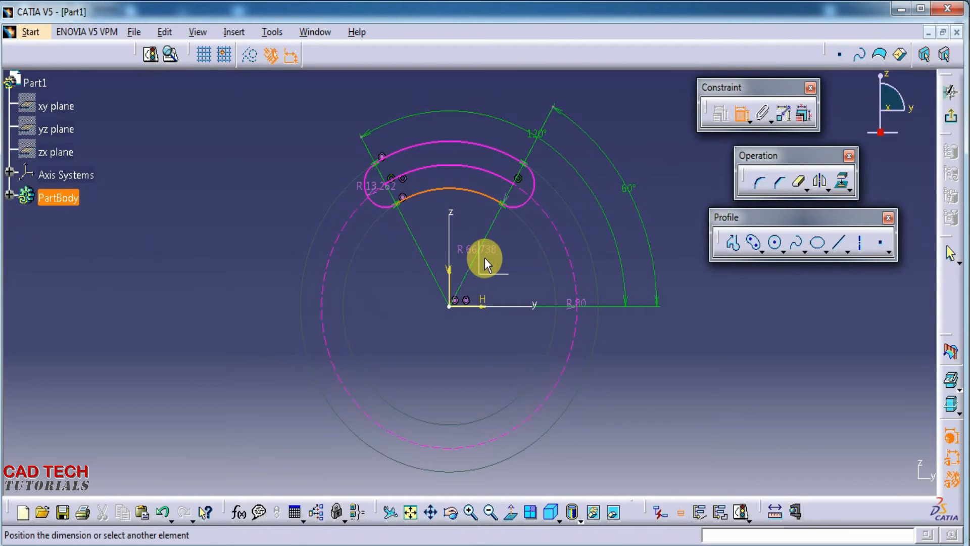
key(Escape)
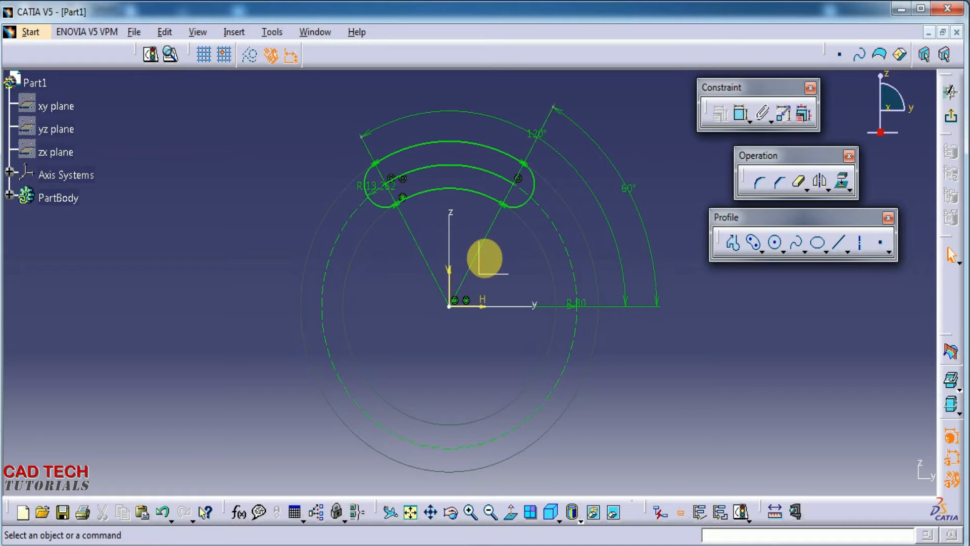
Reposition the construction circle's radius dimension inside the circle and the slot's end radius dimension outside the profile.
click(568, 302)
drag(563, 279, 550, 256)
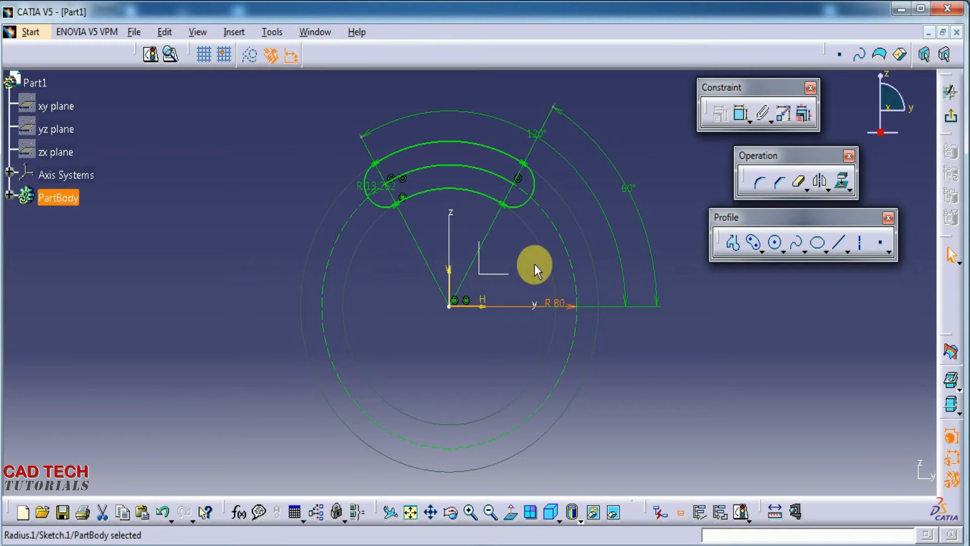
click(534, 263)
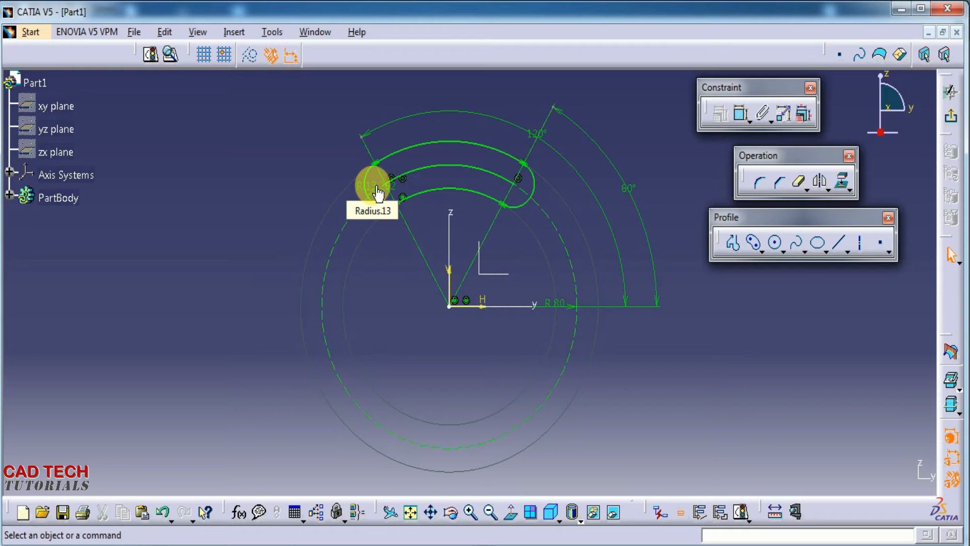
drag(378, 193, 285, 253)
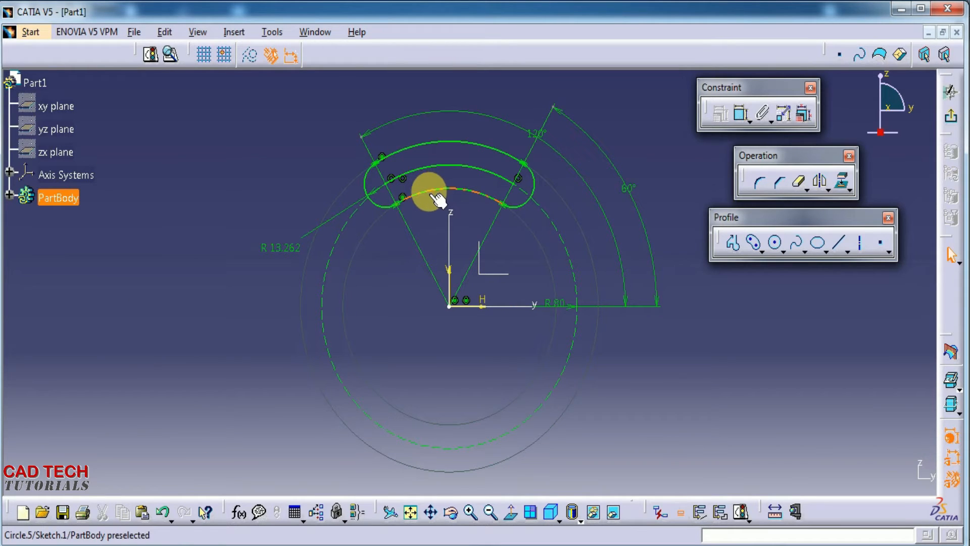
click(740, 114)
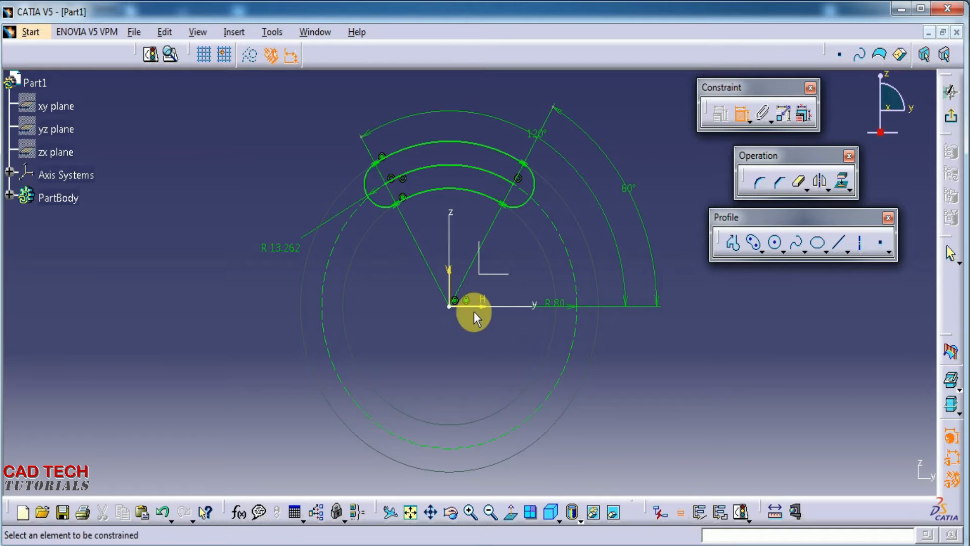
click(447, 191)
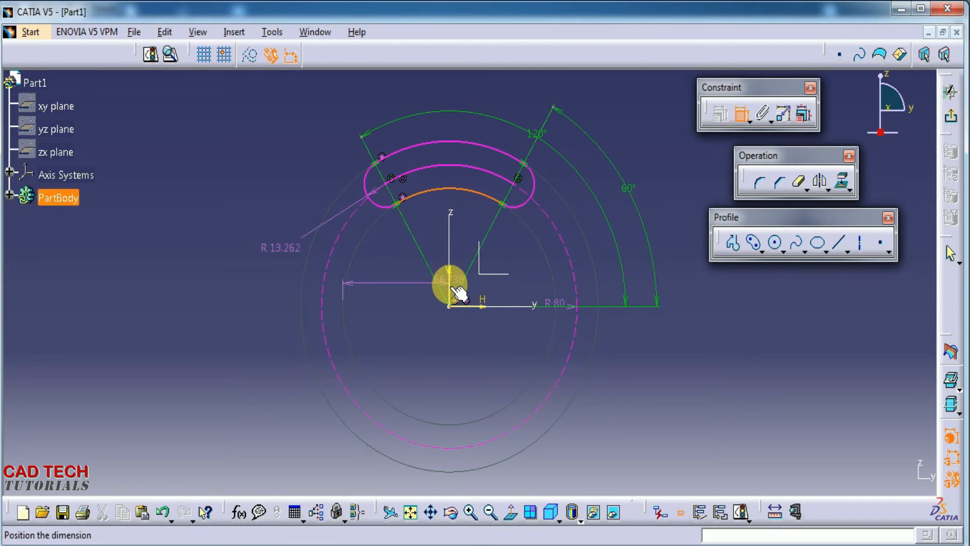
click(457, 292)
click(738, 114)
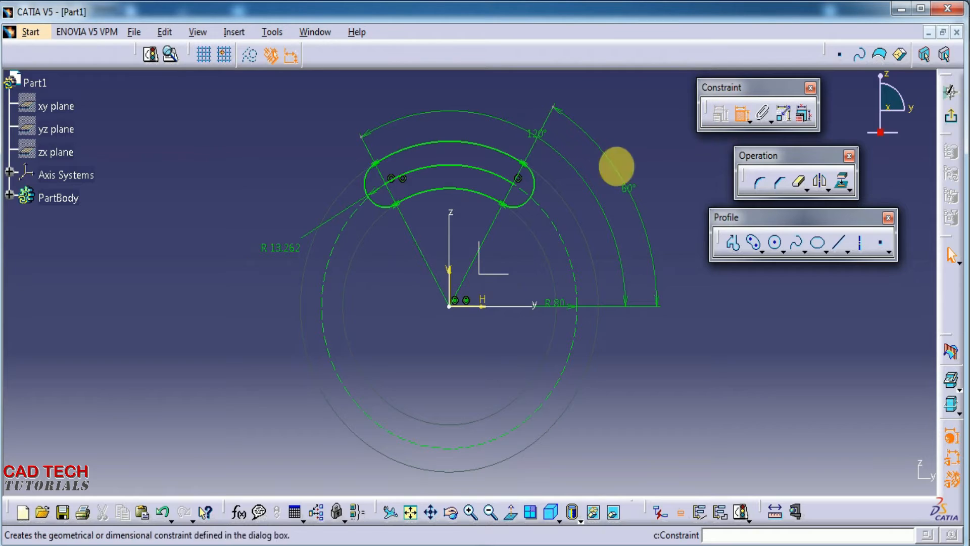
click(439, 189)
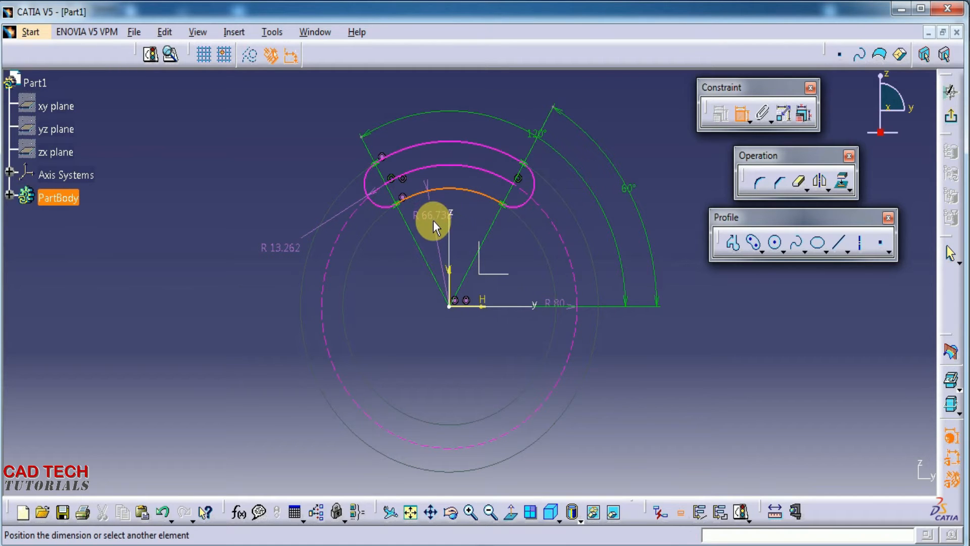
key(Escape)
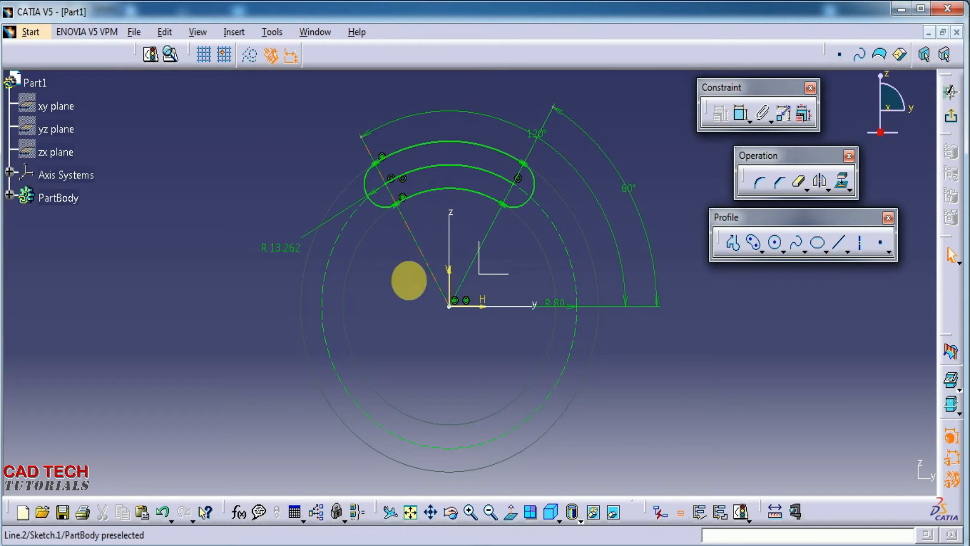
Set the curved slot's end radius to 16 mm.
double_click(288, 260)
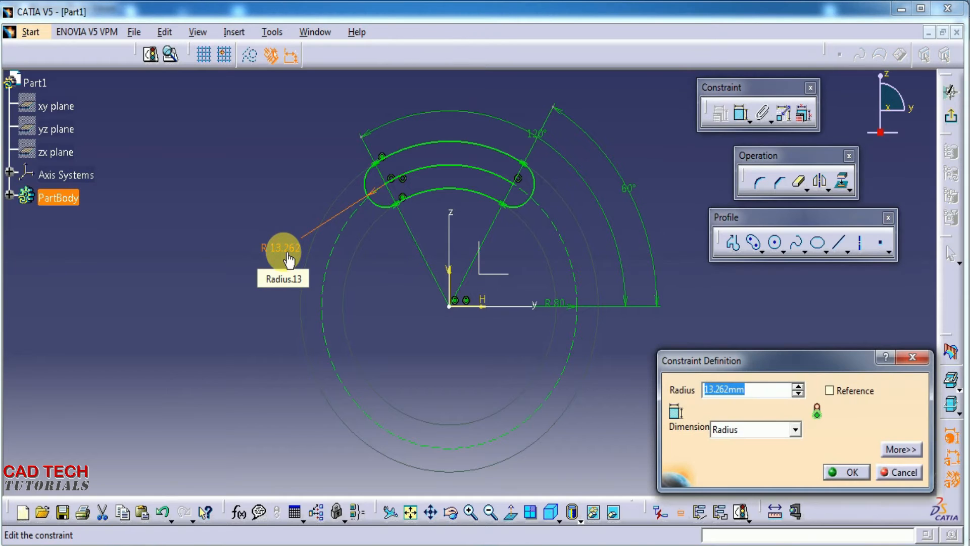
text(16)
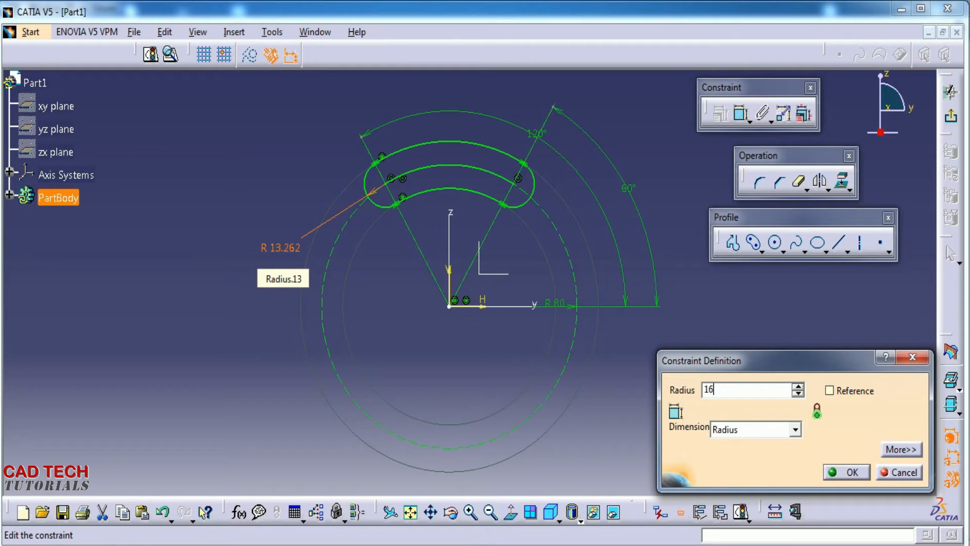
key(Return)
Check the radius of the slot's inner arc with a dimension preview, without keeping the constraint.
click(740, 113)
click(427, 198)
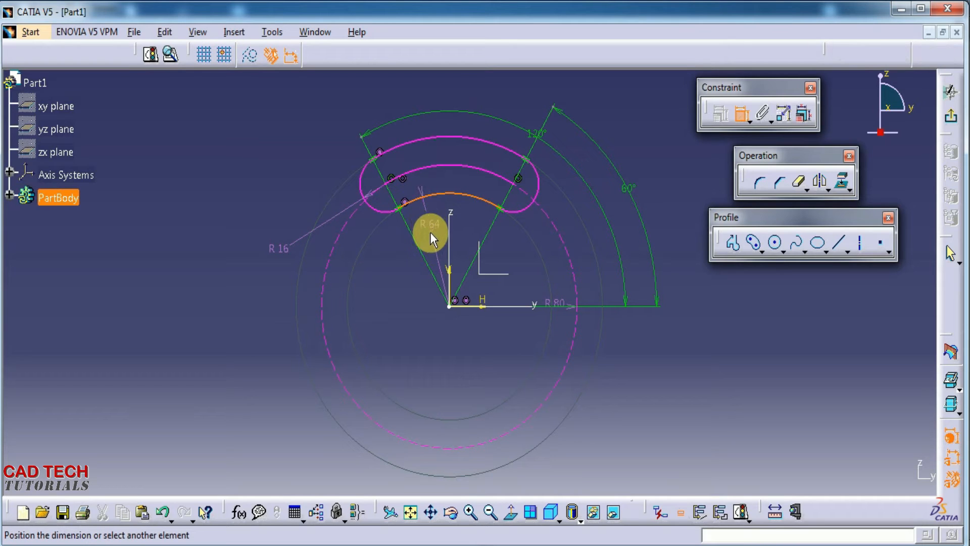
click(430, 238)
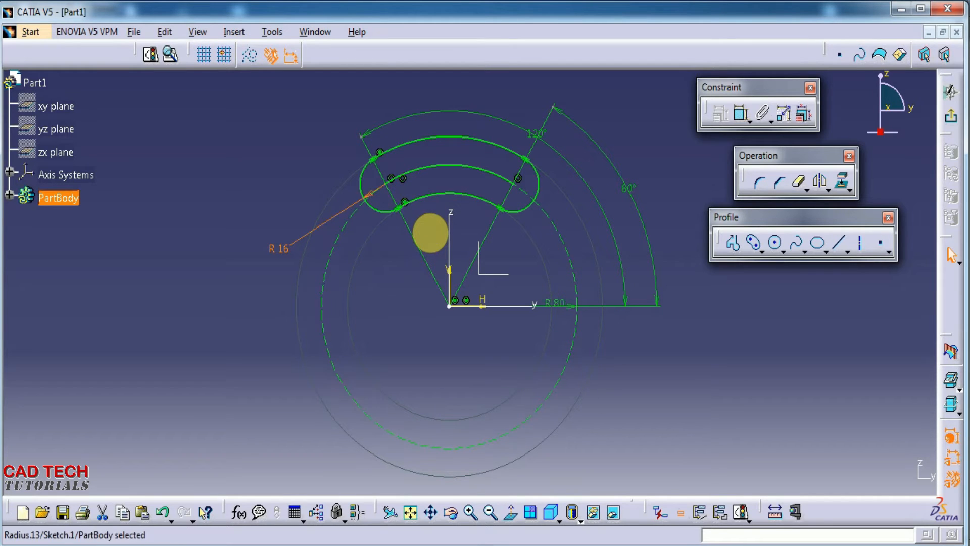
click(409, 308)
middle_drag(400, 277, 382, 311)
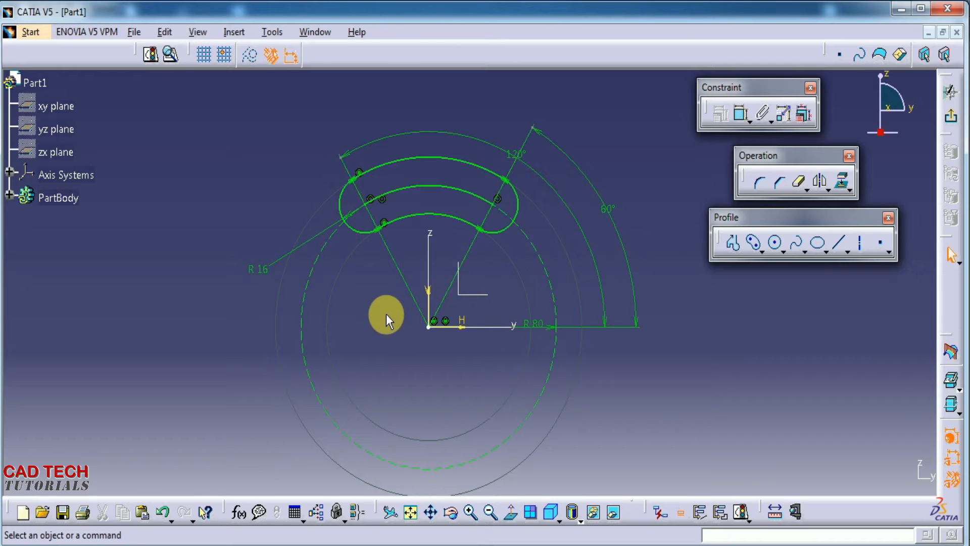
Draw a second cylindrical elongated hole centred on the origin, along the 80 mm circle between the two axis lines, with a 28 mm radius.
key(alt+Tab)
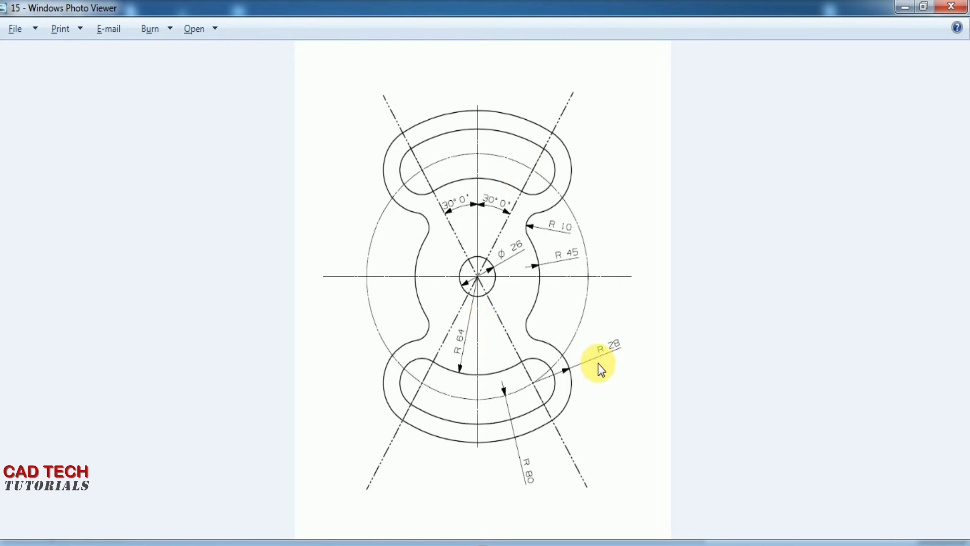
key(alt+Tab)
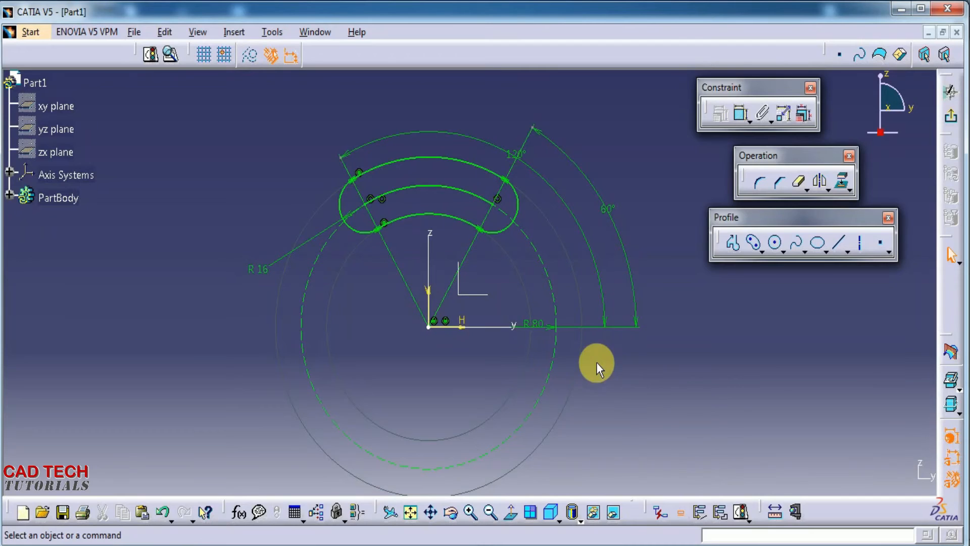
click(754, 244)
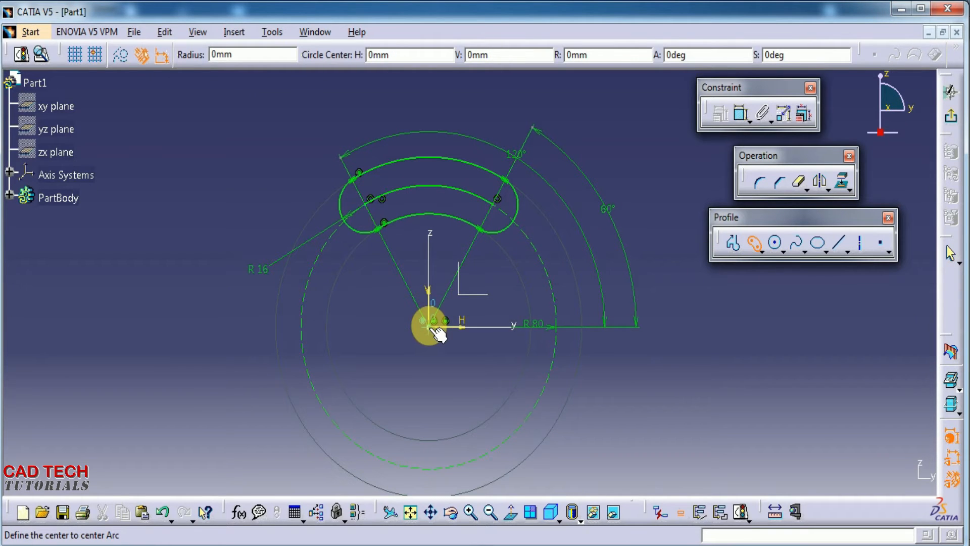
click(429, 325)
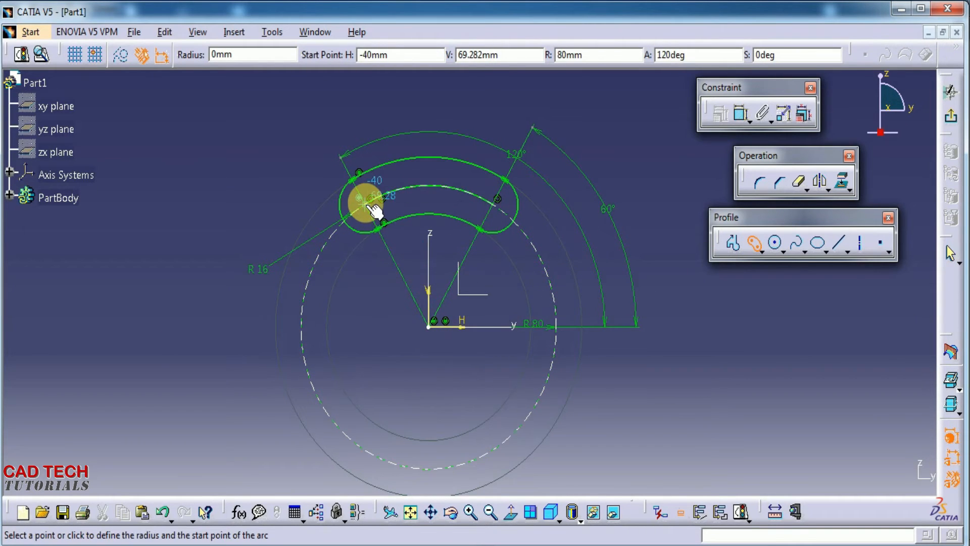
click(371, 206)
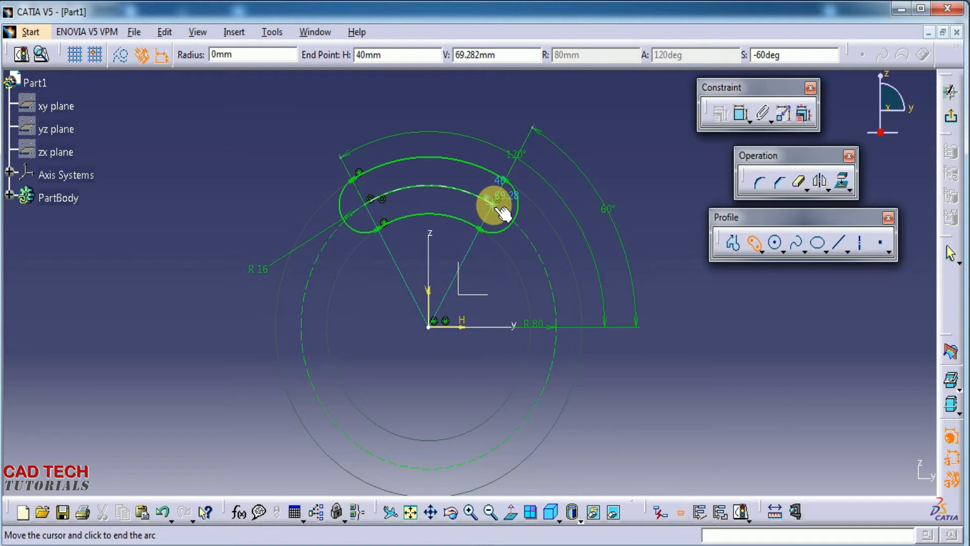
click(496, 204)
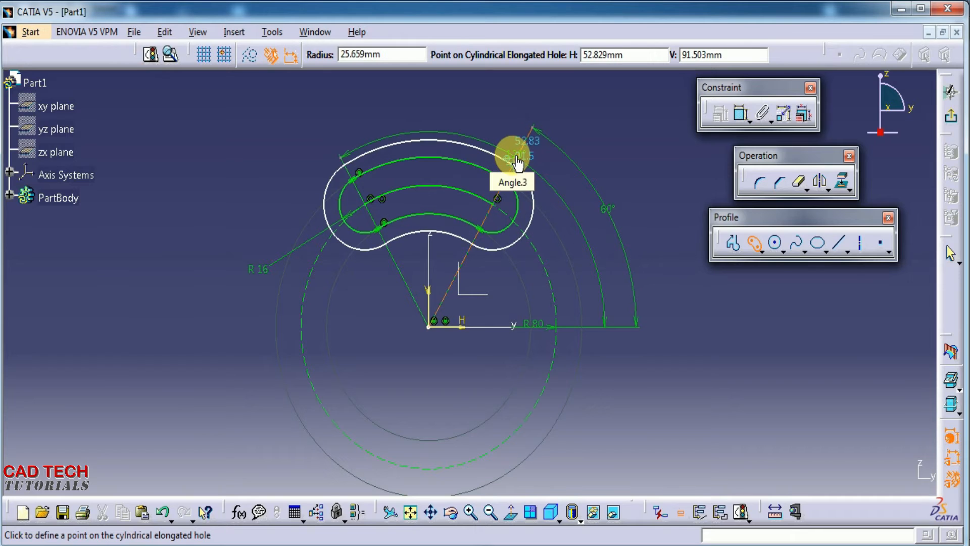
key(alt+Tab)
key(alt+Tab)
key(Tab)
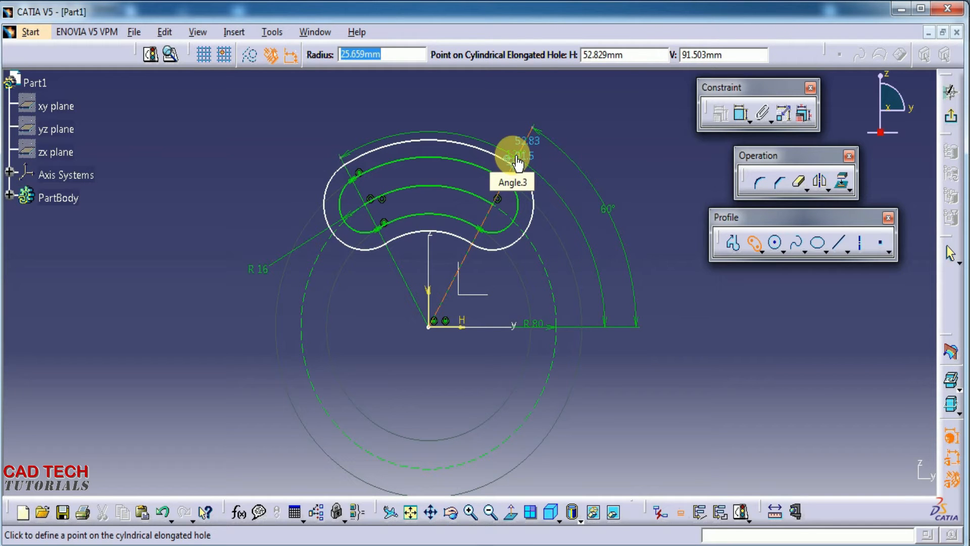
text(28)
click(513, 160)
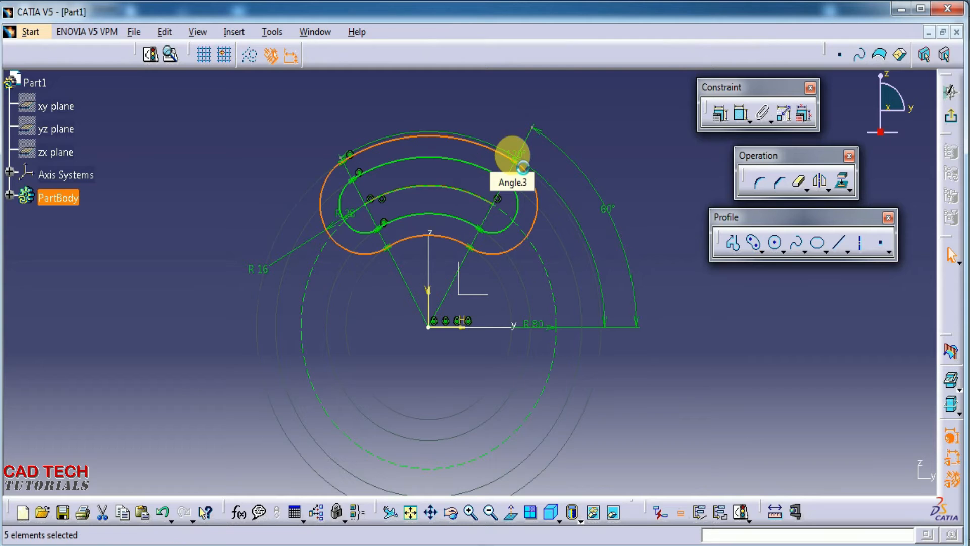
click(630, 147)
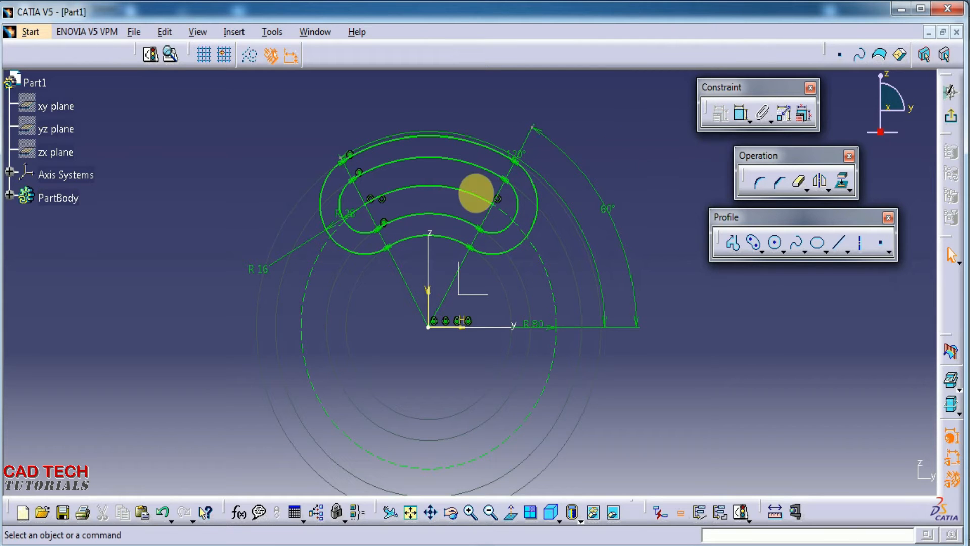
Check the central arc's radius in the reference drawing and draw a 45 mm radius circle centred on the origin.
mouse_move(621, 367)
middle_down()
mouse_move(628, 321)
mouse_move(653, 293)
mouse_move(661, 321)
mouse_move(638, 311)
middle_up()
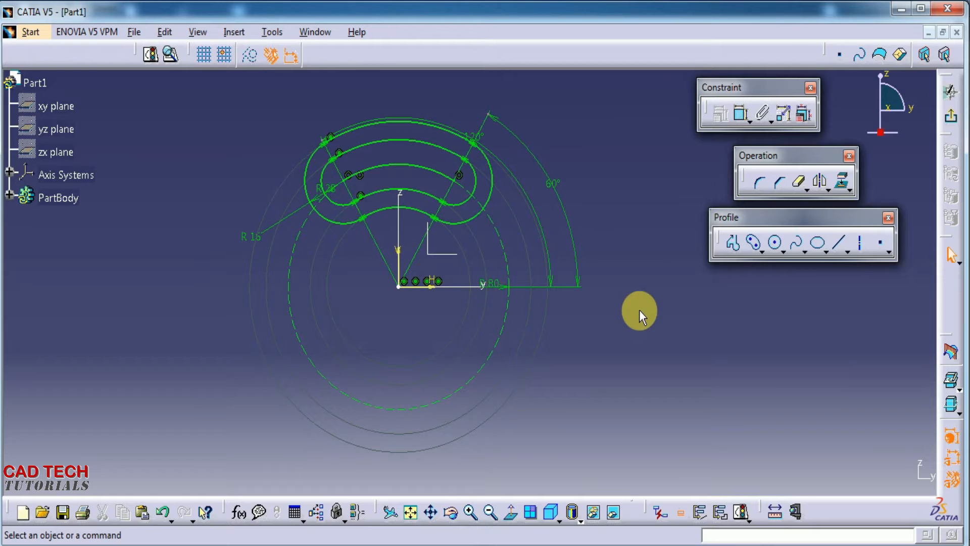
key(alt+Tab)
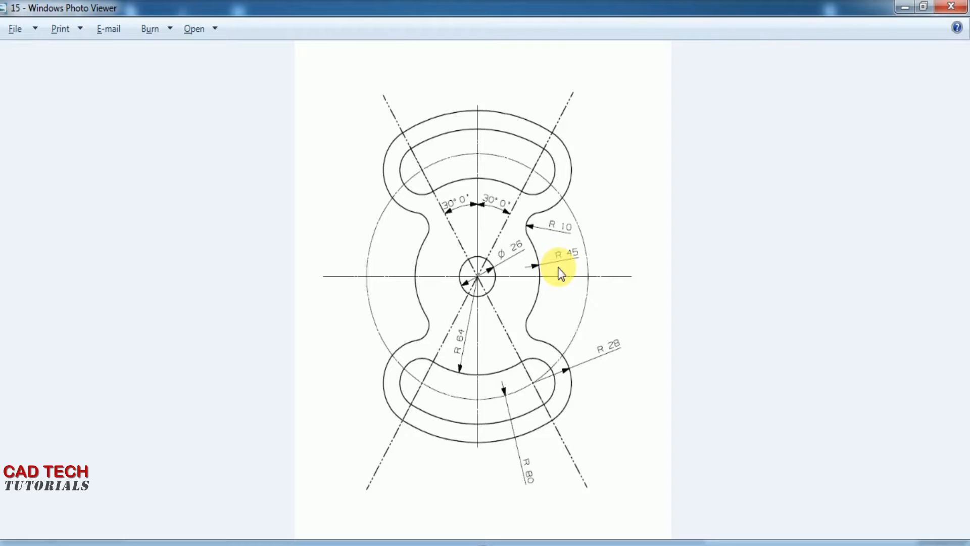
key(alt+Tab)
click(776, 244)
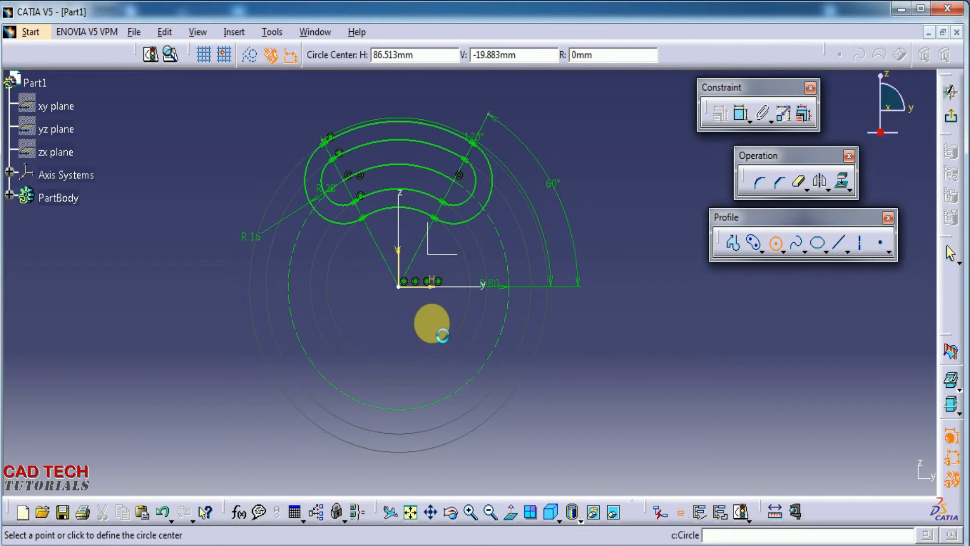
click(398, 286)
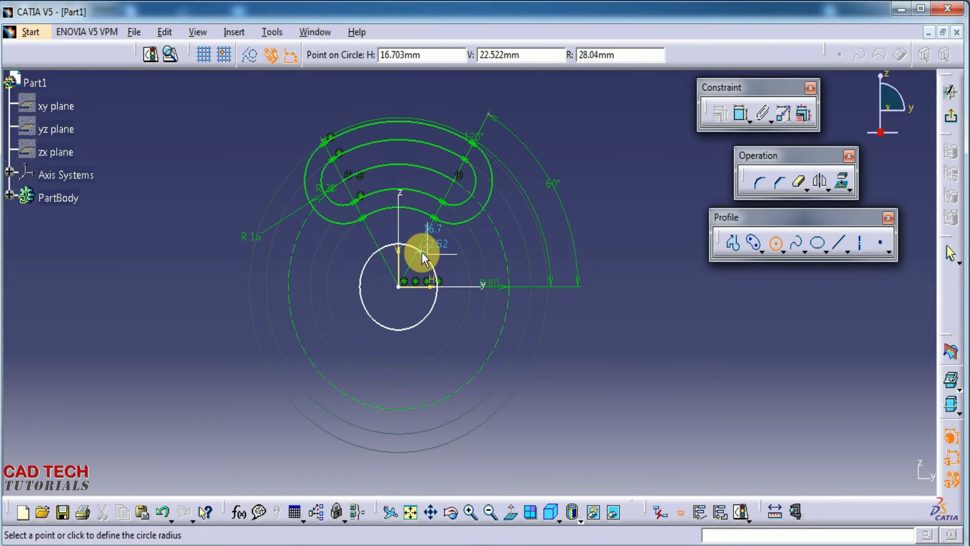
key(Tab)
key(Tab)
text(45)
key(Return)
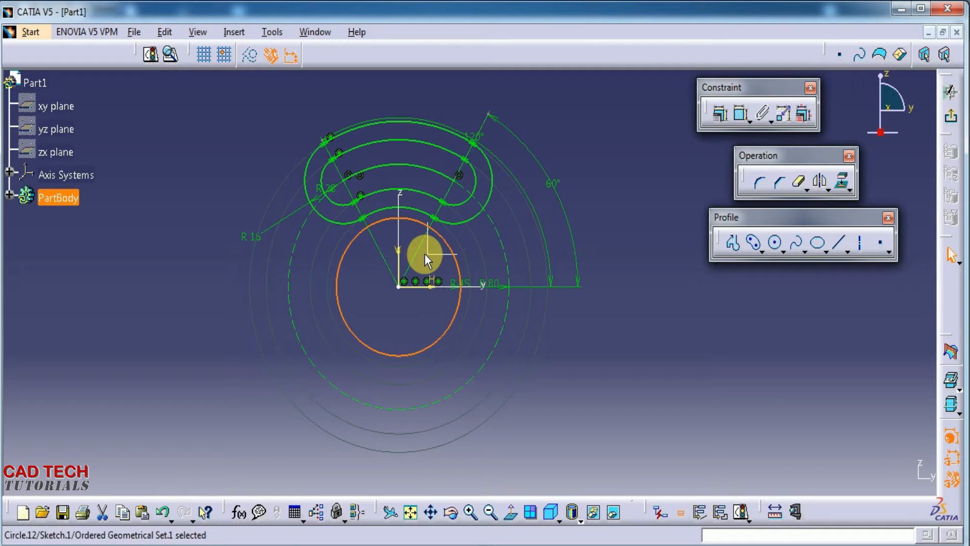
Try to join the outer slot's right end arc and the 45 mm circle with a 10 mm corner that trims all elements.
key(alt+Tab)
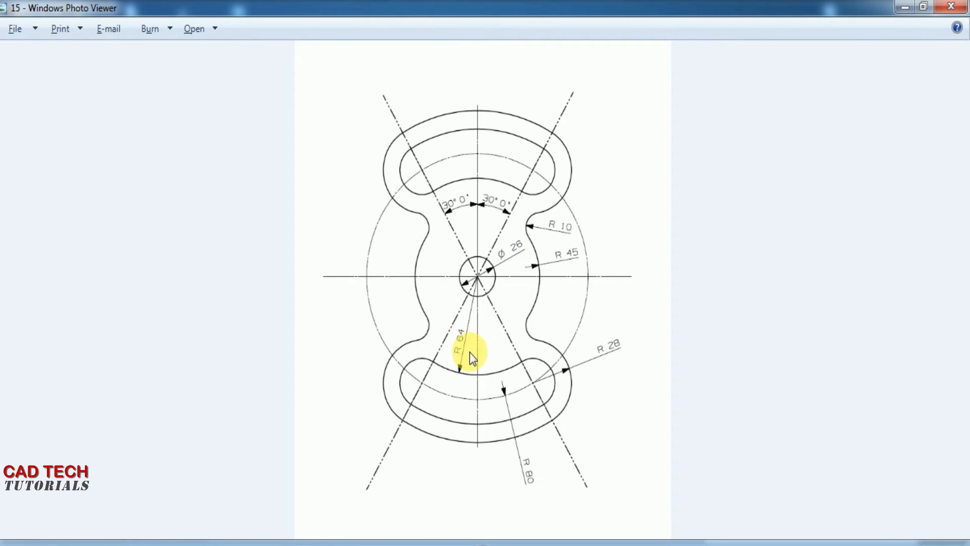
key(alt+Tab)
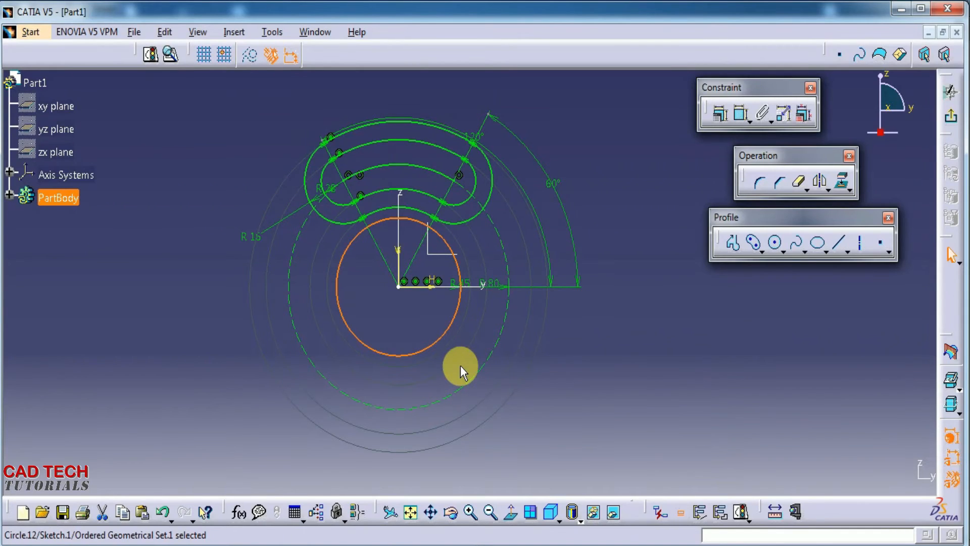
key(alt+Tab)
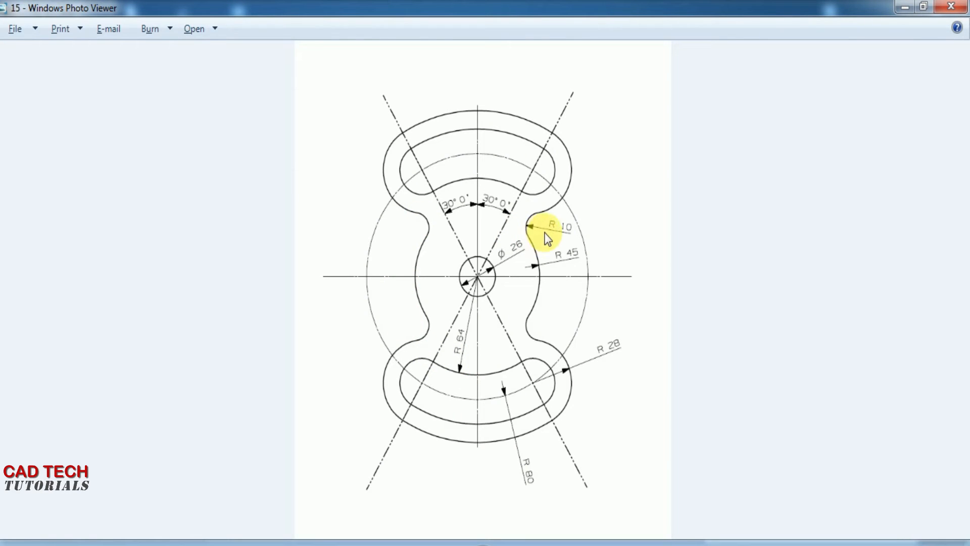
key(alt+Tab)
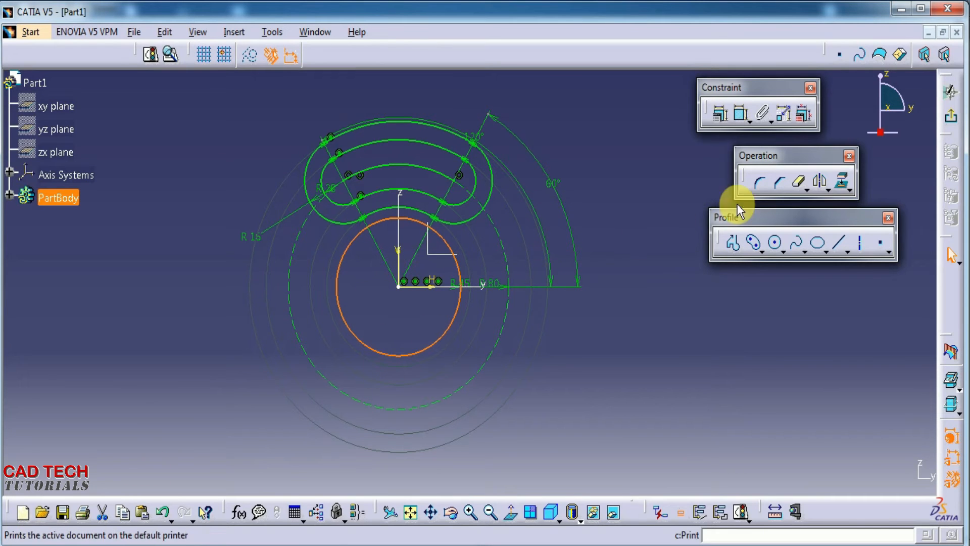
click(761, 184)
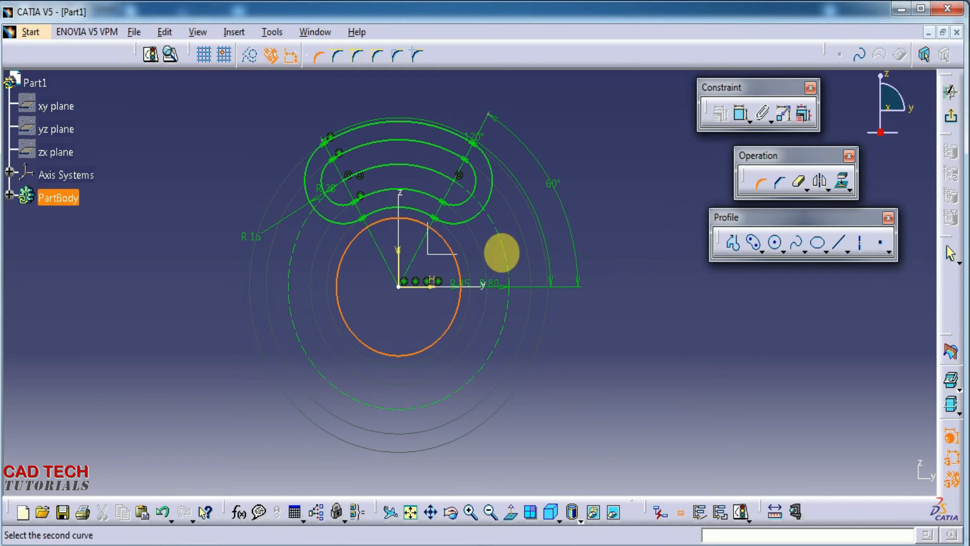
click(451, 222)
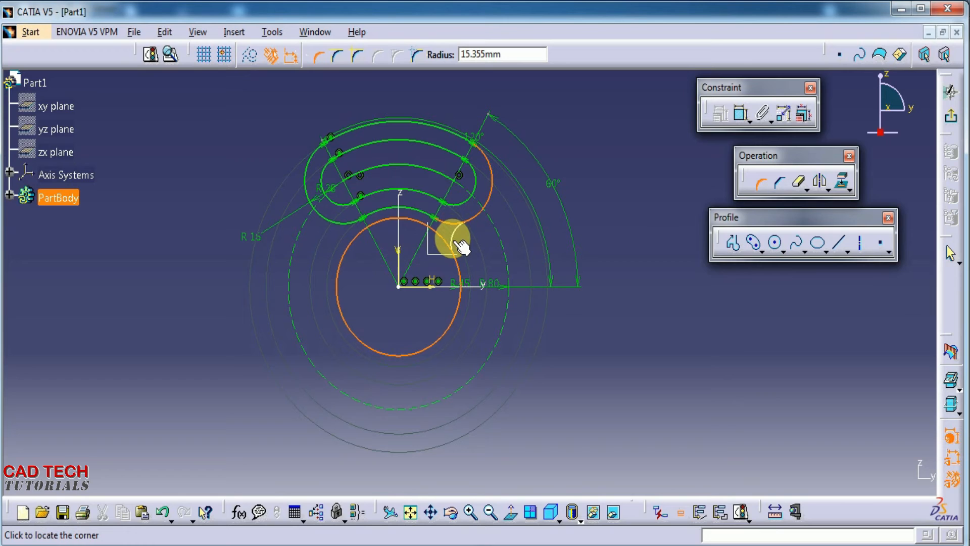
key(Tab)
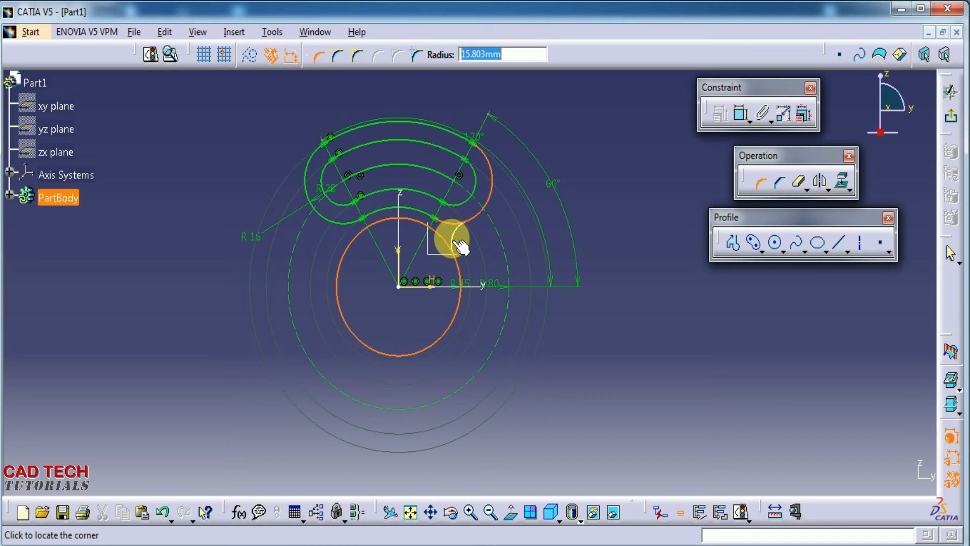
text(10)
click(460, 246)
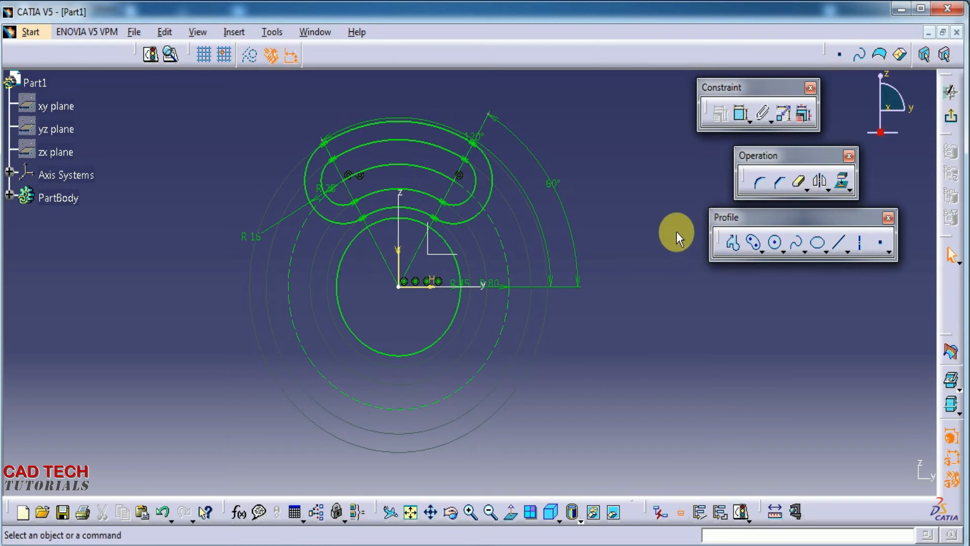
Try the trimmed corner between the 45 mm circle and the outer slot's right end arc again, with a freehand radius of about 41 mm.
click(761, 185)
click(761, 184)
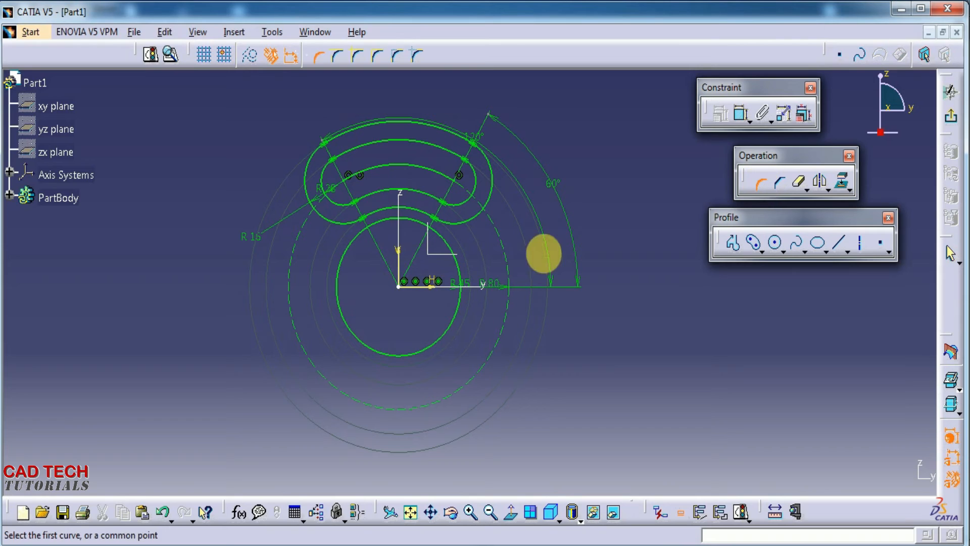
click(460, 269)
click(459, 222)
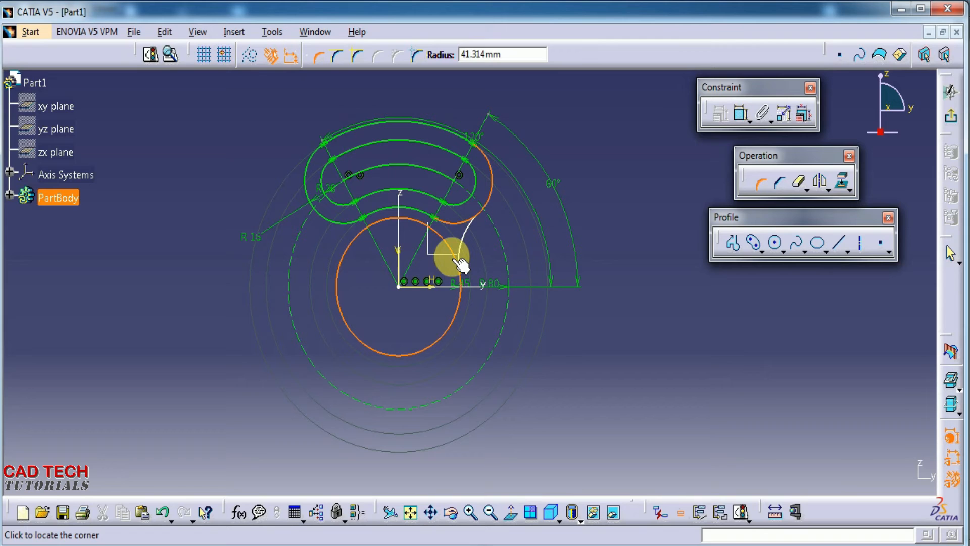
click(460, 262)
Create a 10 mm corner without trimming between the 45 mm circle and the outer slot's right end arc.
click(754, 185)
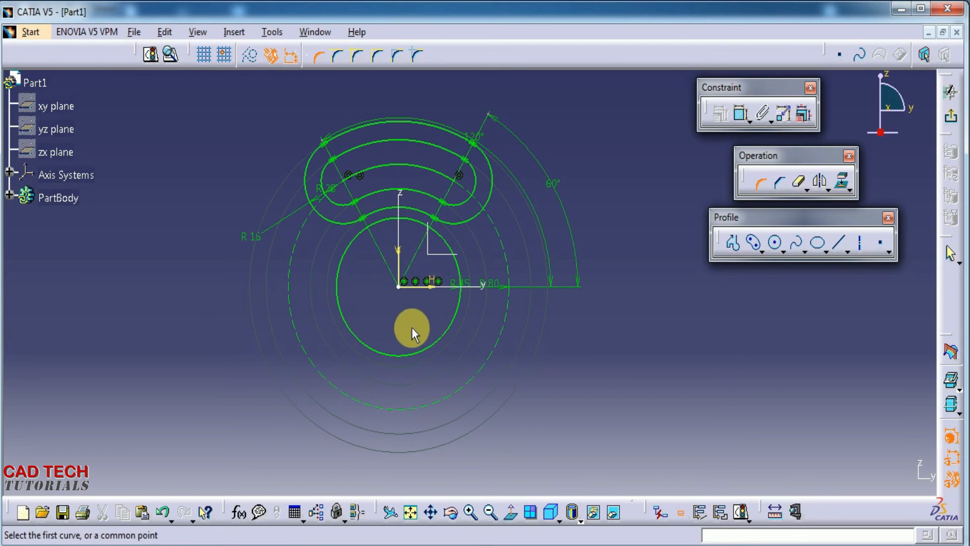
click(359, 56)
click(447, 243)
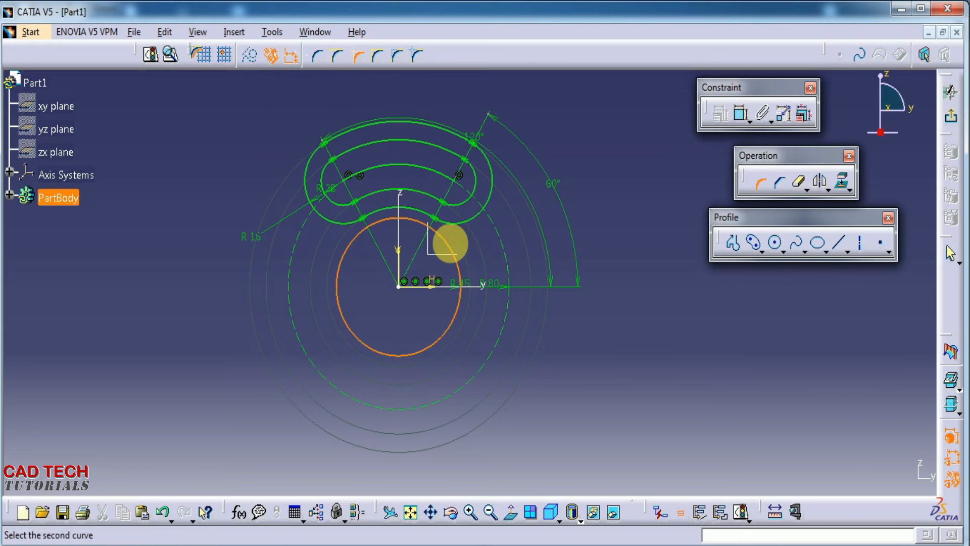
click(450, 218)
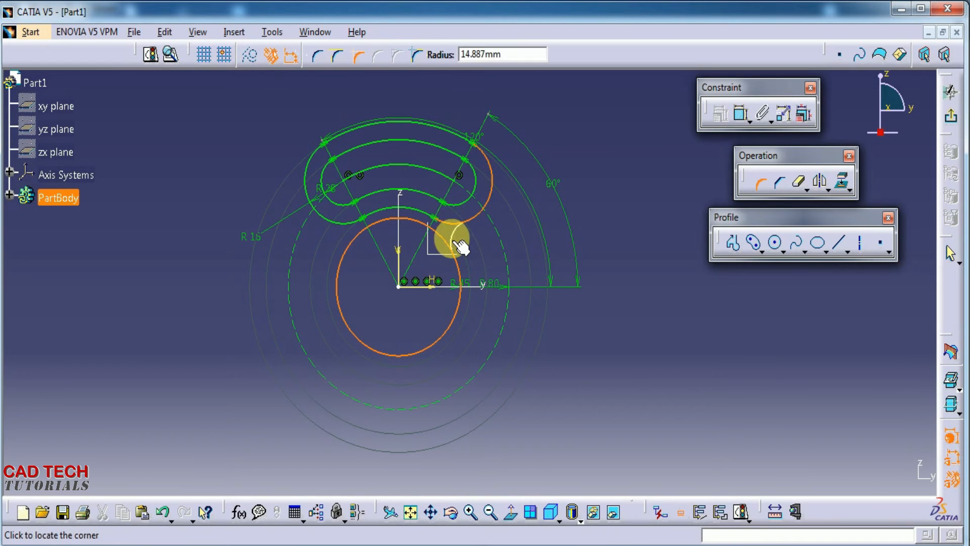
text(10)
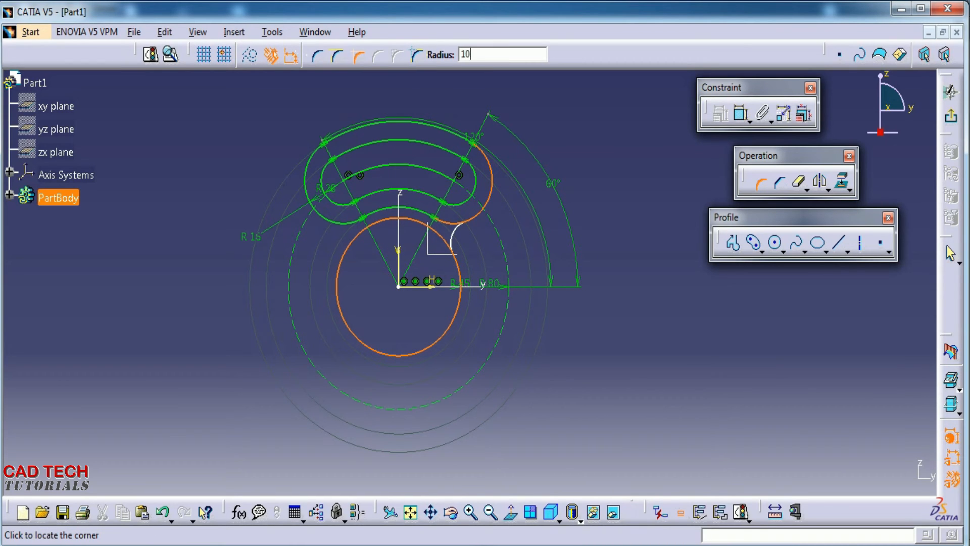
key(Return)
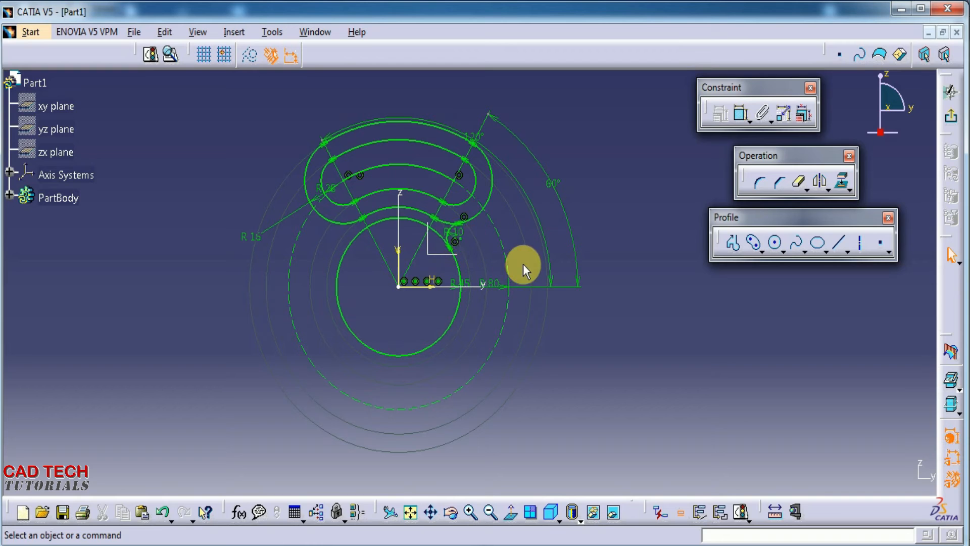
Create a matching 10 mm untrimmed corner between the outer slot's left end arc and the 45 mm circle.
key(alt+Tab)
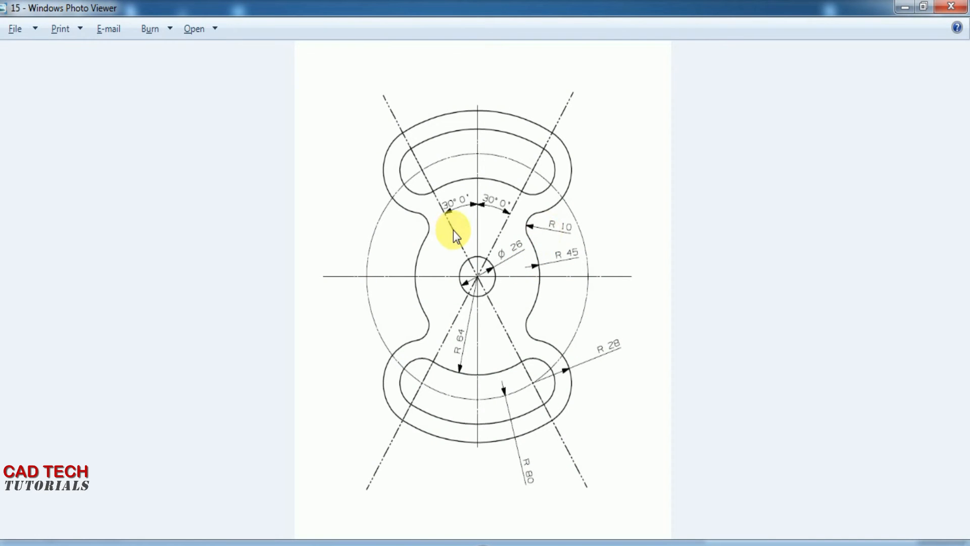
key(alt+Tab)
click(759, 183)
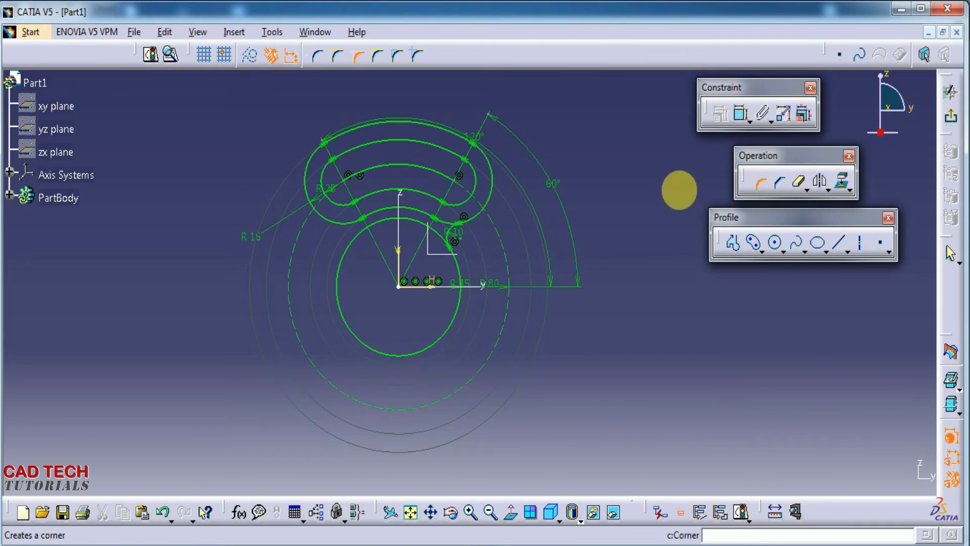
click(338, 223)
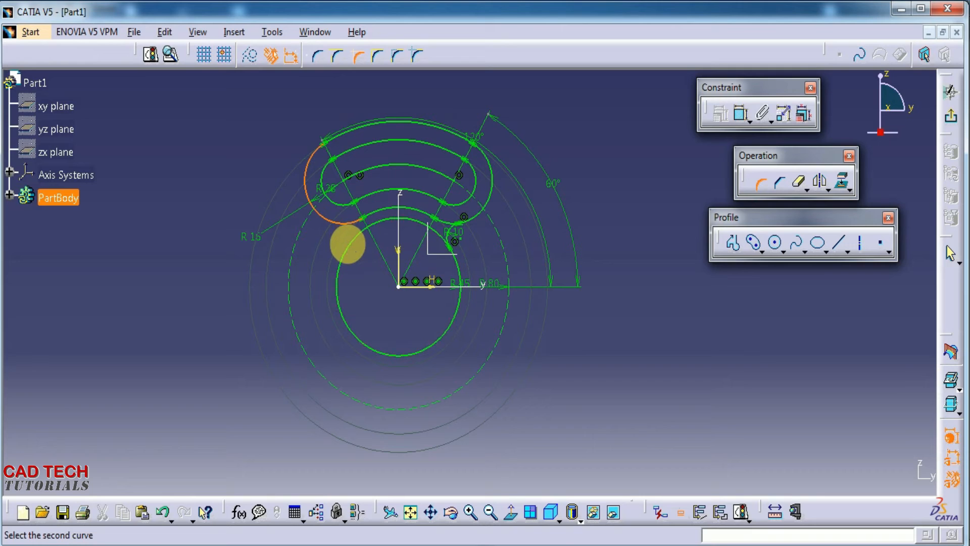
click(348, 244)
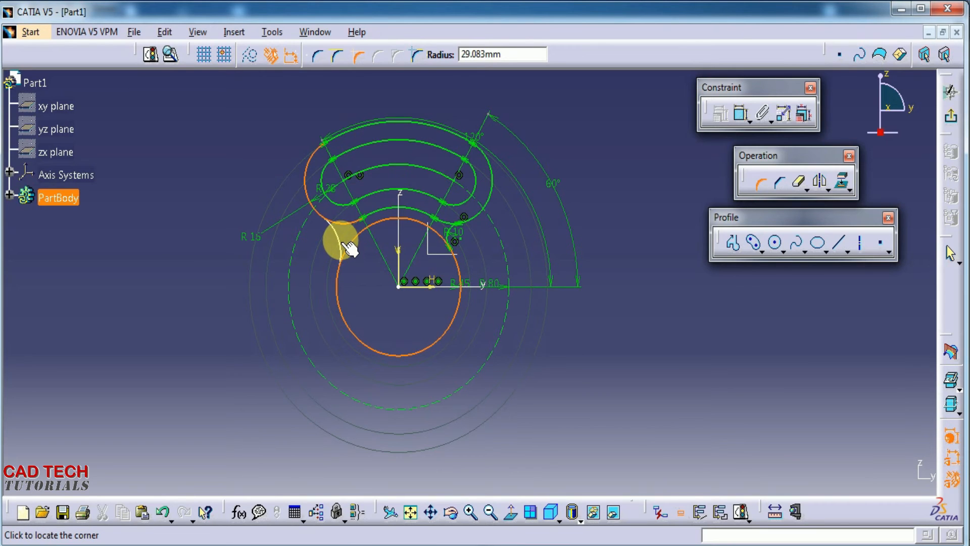
click(348, 248)
click(349, 248)
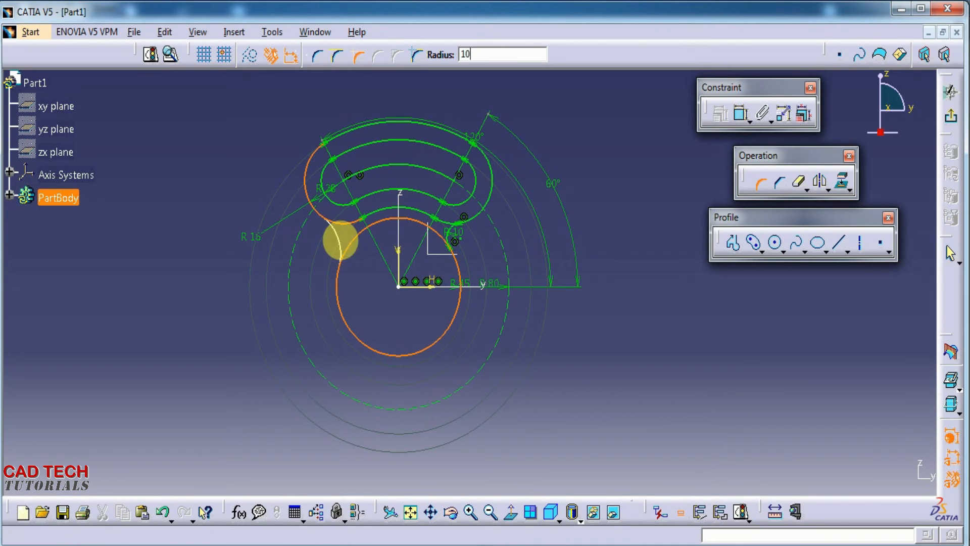
Trim away the outer slot's lower arc facing the 45 mm circle with Quick Trim in Break And Rubber In mode.
mouse_move(465, 255)
middle_down()
mouse_move(478, 253)
mouse_move(487, 234)
mouse_move(481, 223)
mouse_move(511, 286)
mouse_move(520, 268)
middle_up()
click(801, 183)
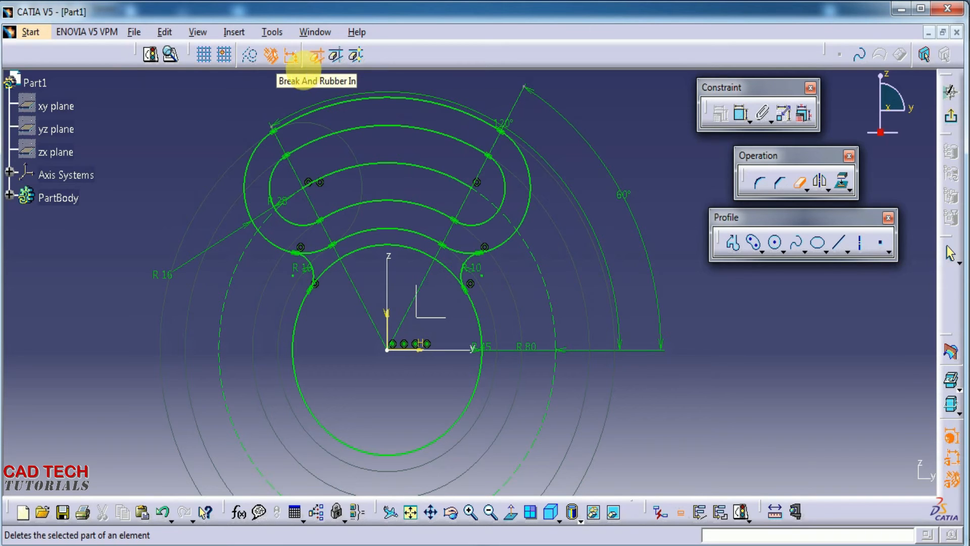
click(315, 55)
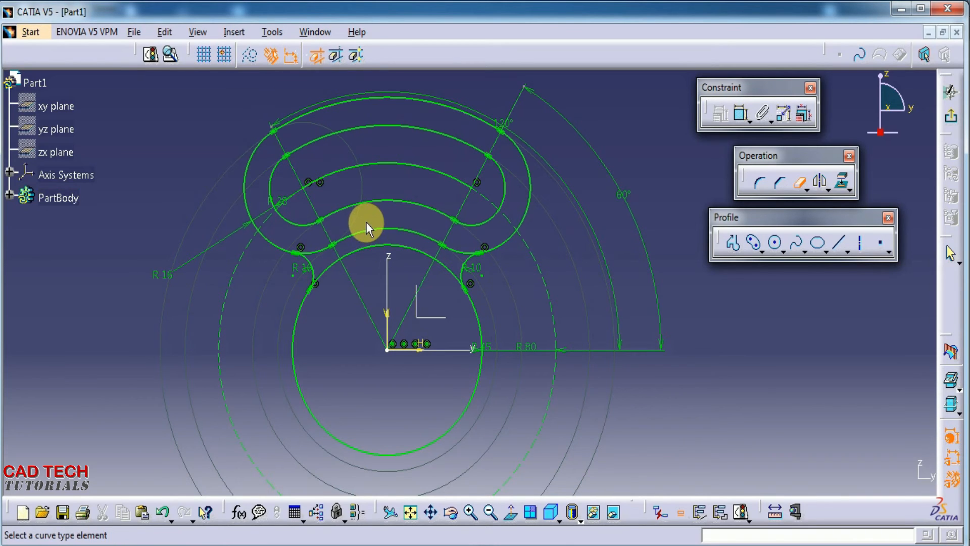
click(376, 235)
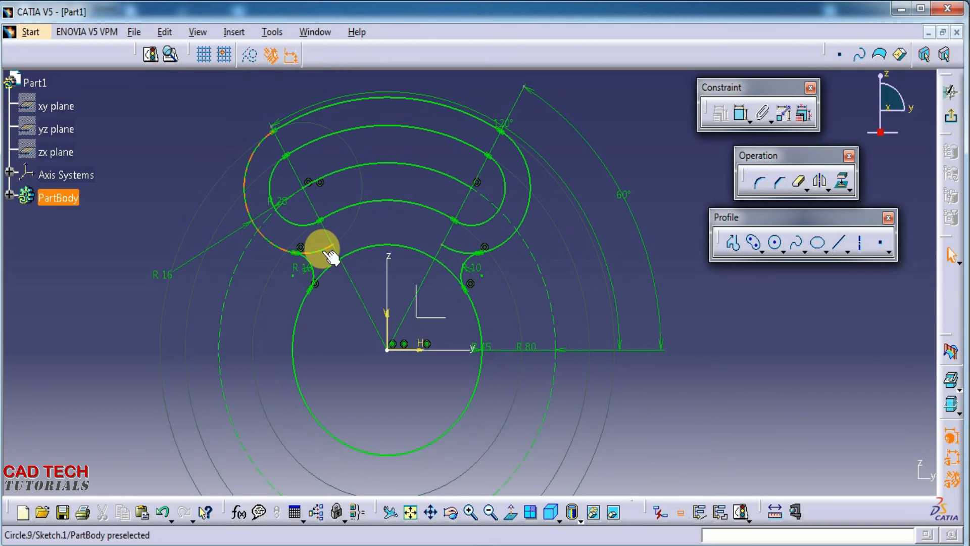
Trim the leftover ends of the outer slot's left and right end arcs beyond the 10 mm corners.
click(793, 185)
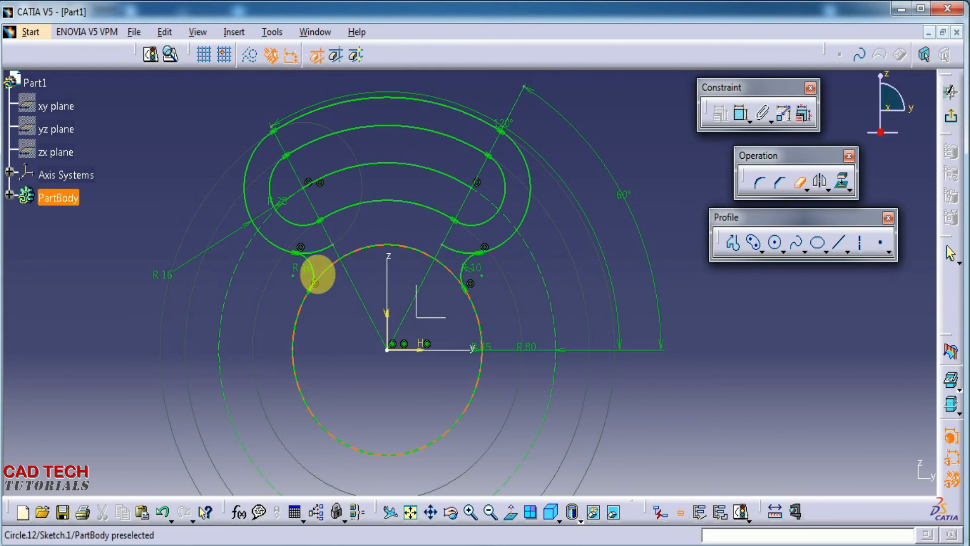
click(331, 257)
click(821, 180)
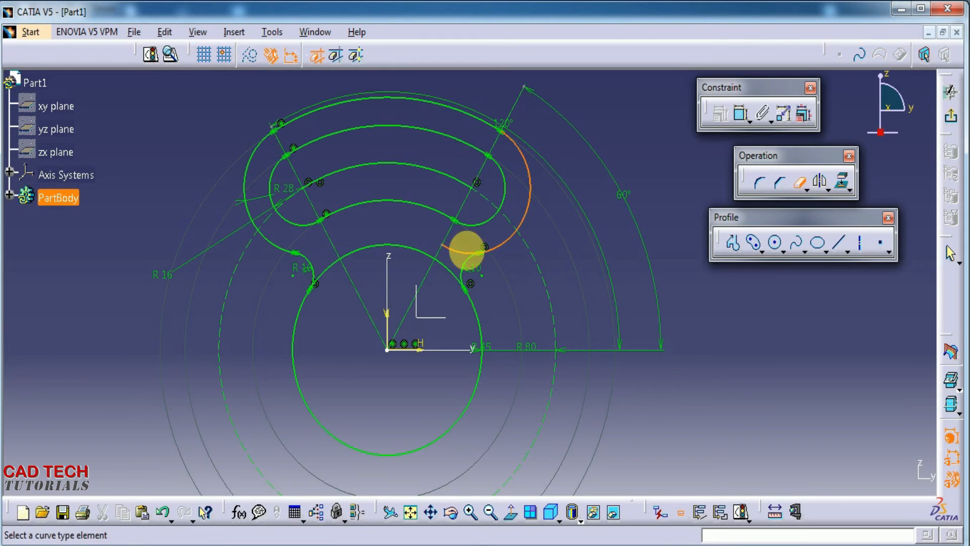
click(462, 245)
mouse_move(644, 195)
middle_down()
mouse_move(643, 230)
mouse_move(671, 257)
mouse_move(649, 222)
middle_up()
Check the reference drawing and trim away the 45 mm circle's upper part between the two corners, including both leftover stubs.
key(alt+Tab)
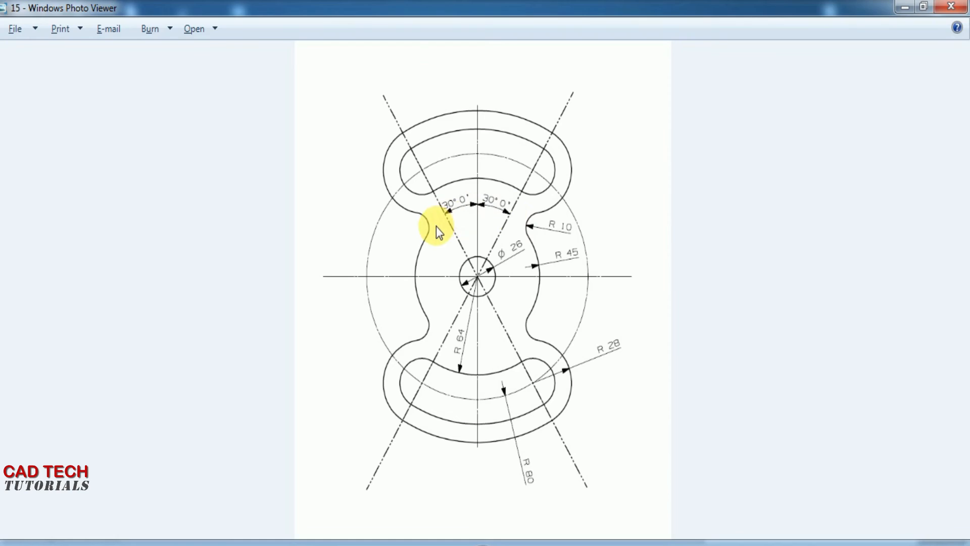
key(alt+Tab)
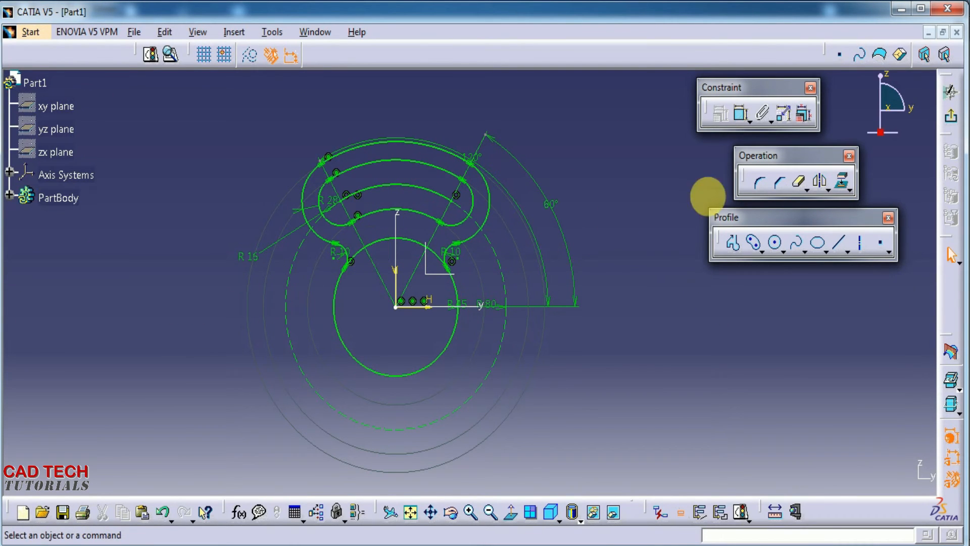
click(799, 181)
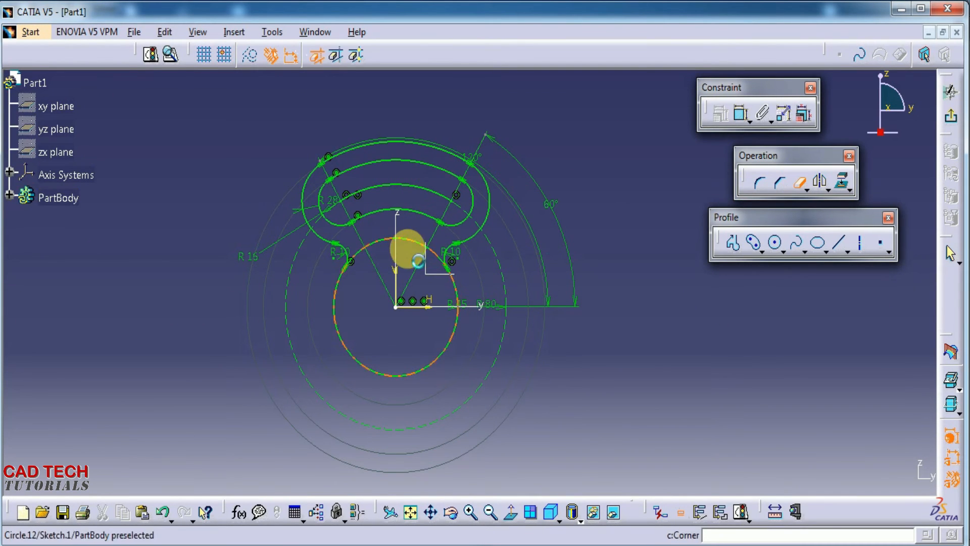
click(390, 246)
click(432, 252)
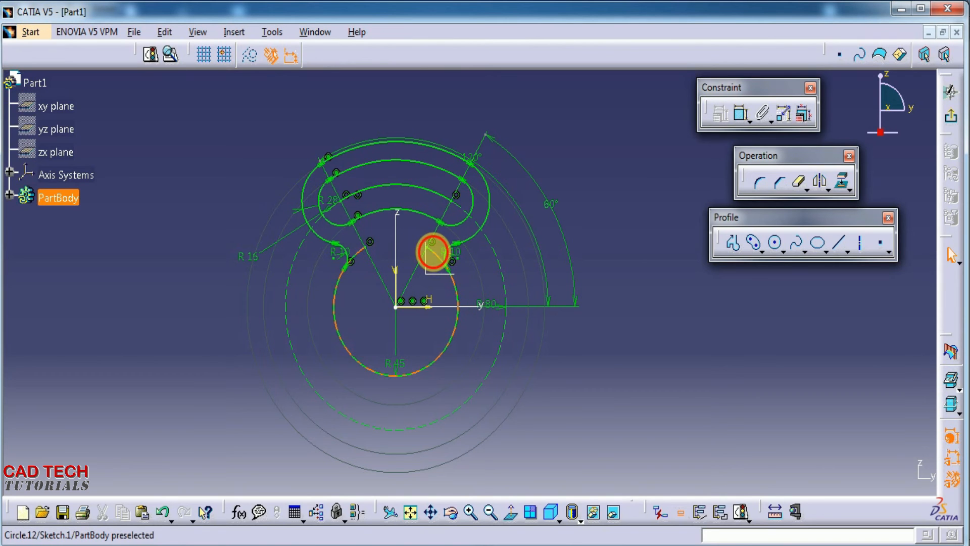
click(799, 181)
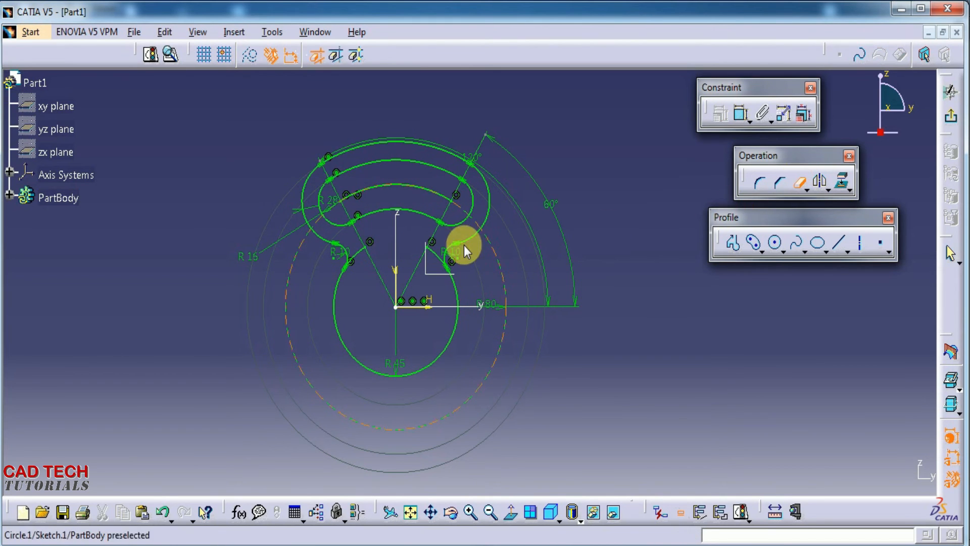
click(434, 252)
click(357, 254)
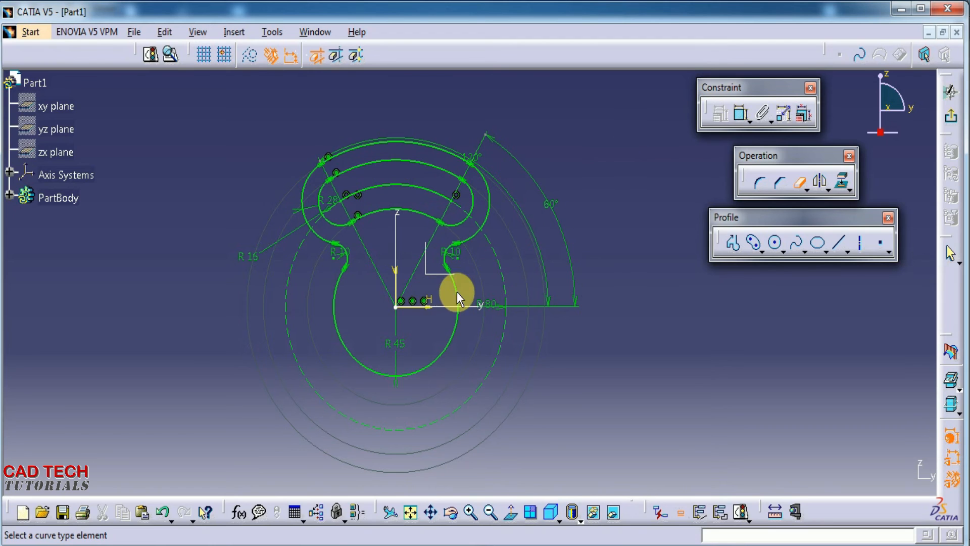
Draw a horizontal axis through the origin, extending past the construction circles, and trim away the 45 mm circle's half below it.
key(alt+Tab)
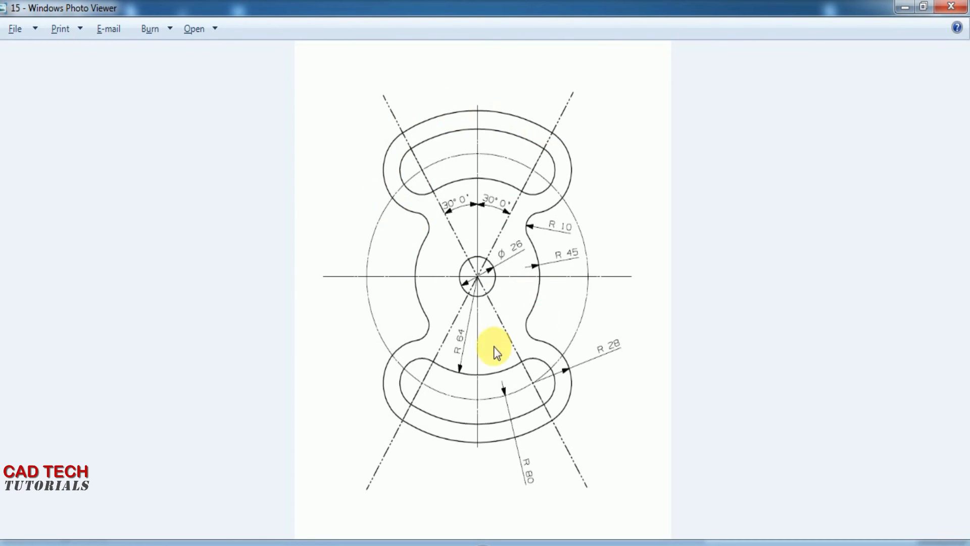
key(alt+Tab)
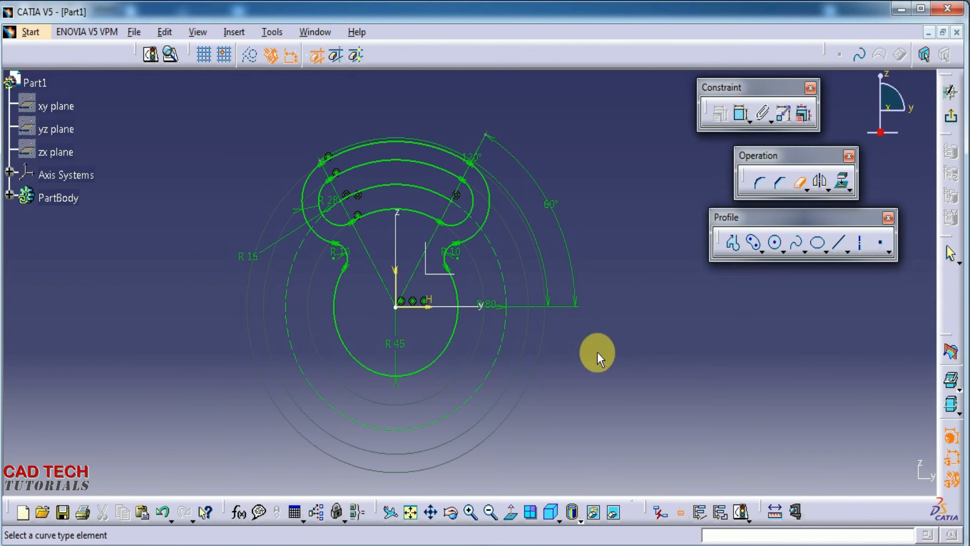
click(859, 243)
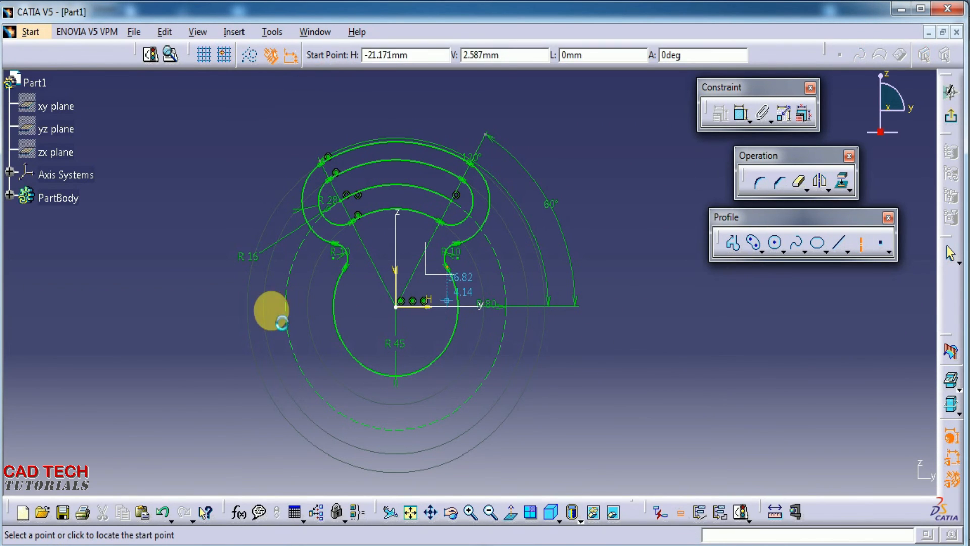
click(234, 304)
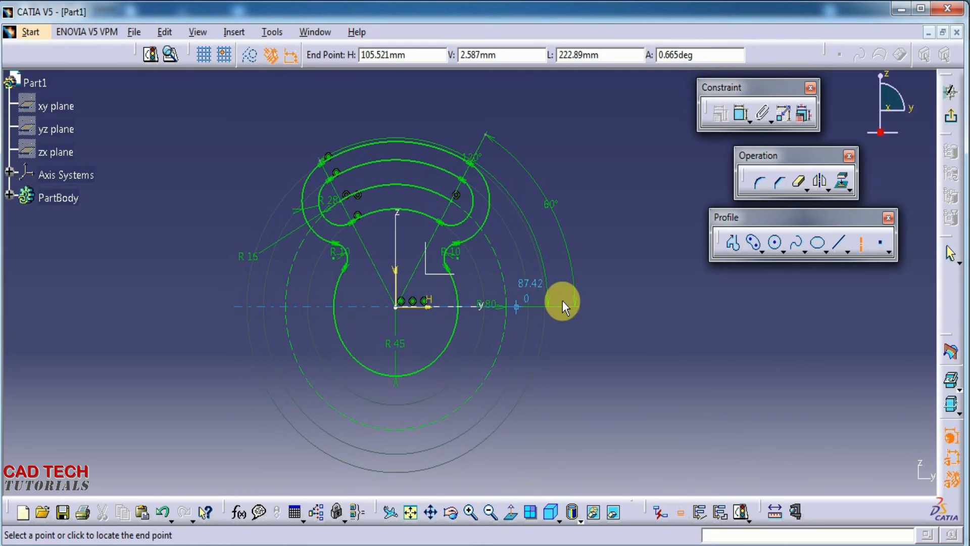
click(620, 311)
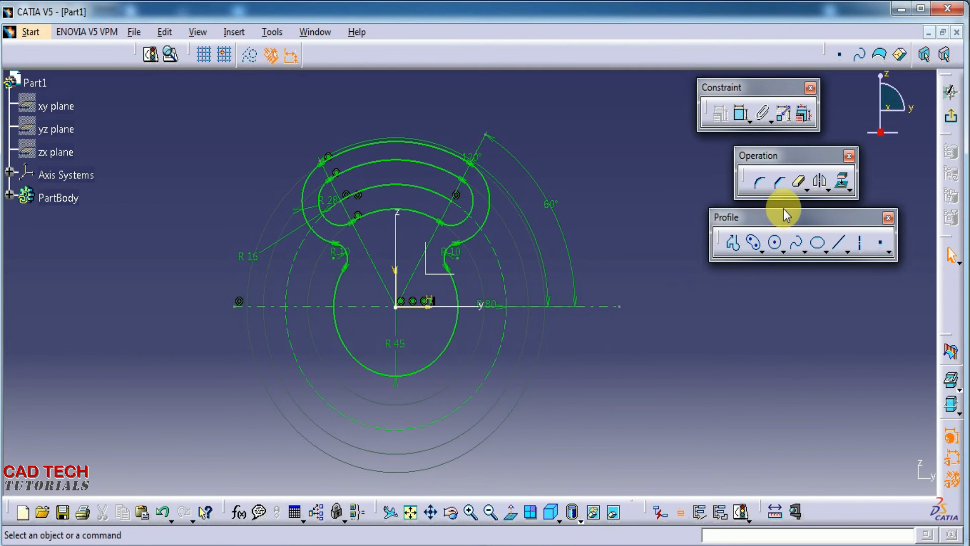
click(797, 183)
click(427, 367)
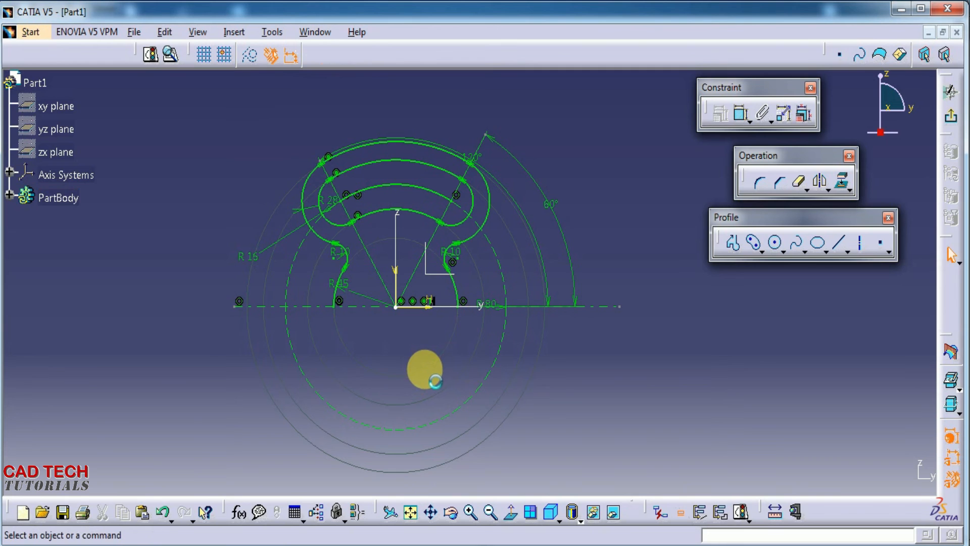
Mirror the upper half of the profile, including both slots, corners and 45 mm arcs, about the horizontal axis.
mouse_move(619, 162)
middle_down()
mouse_move(626, 201)
mouse_move(625, 166)
mouse_move(610, 215)
middle_up()
mouse_move(241, 128)
mouse_down()
mouse_move(313, 196)
mouse_move(462, 282)
mouse_move(520, 341)
mouse_up()
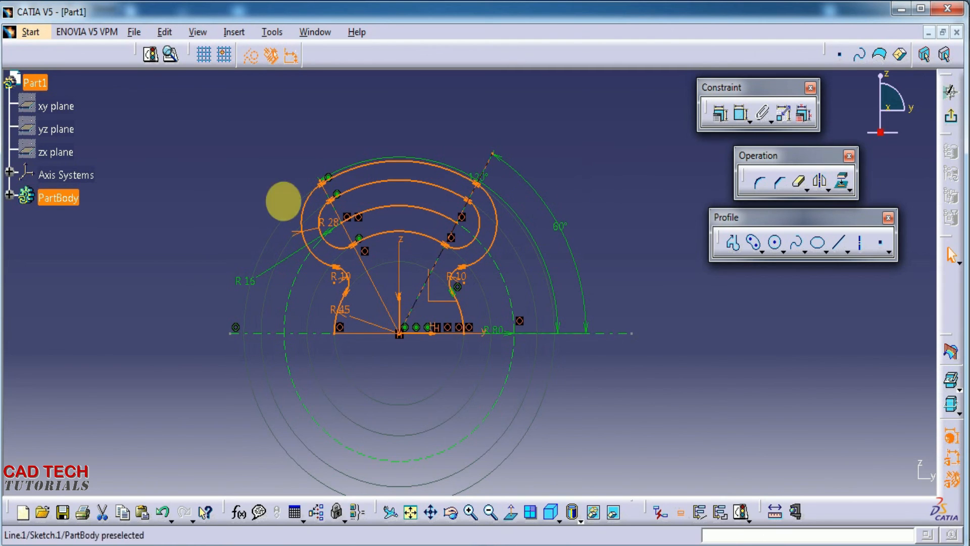
click(820, 188)
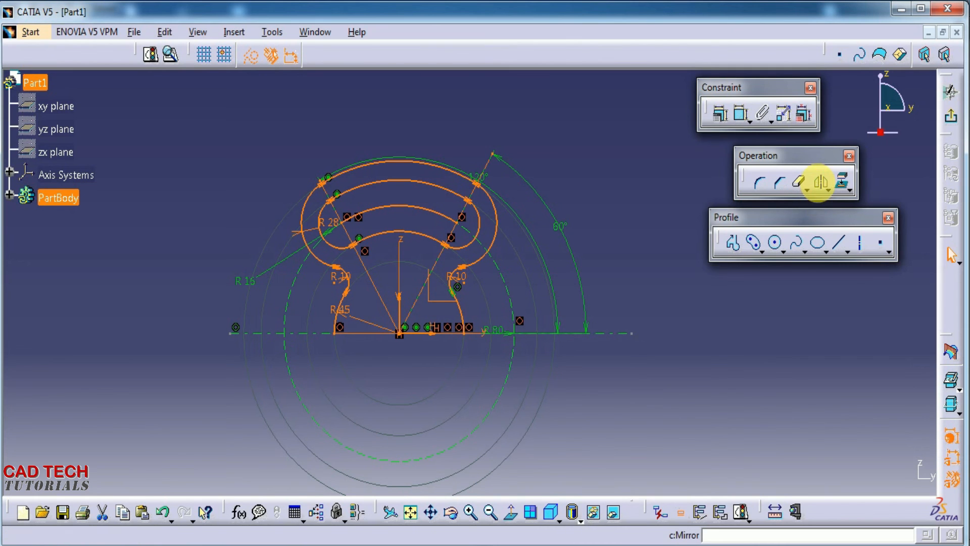
click(609, 334)
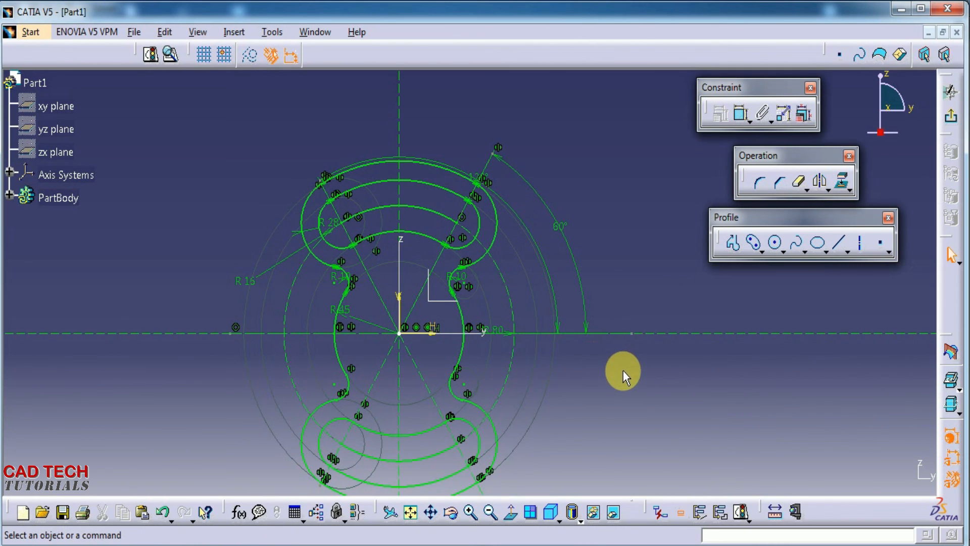
middle_drag(646, 378, 624, 321)
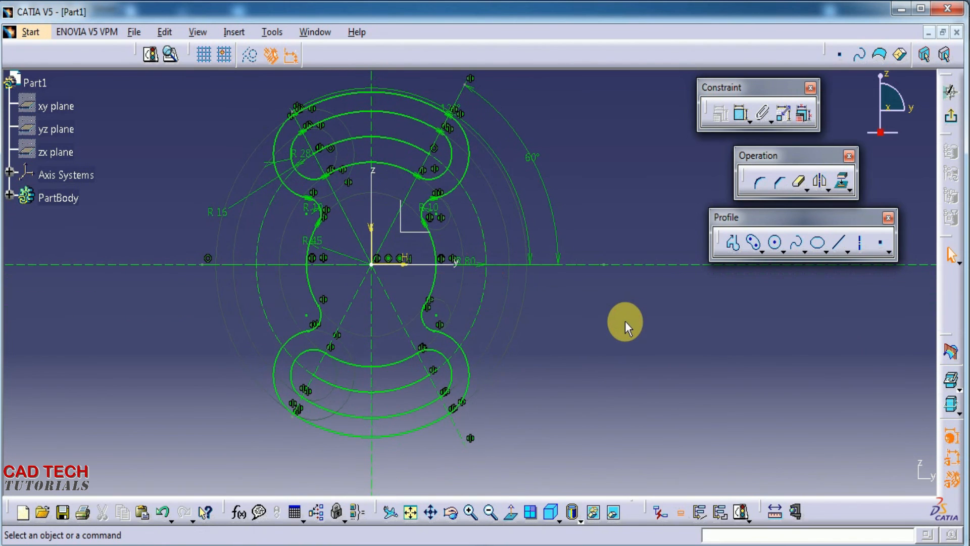
Check the centre hole in the reference drawing and draw a circle of 13 mm radius centred on the origin.
key(alt+Tab)
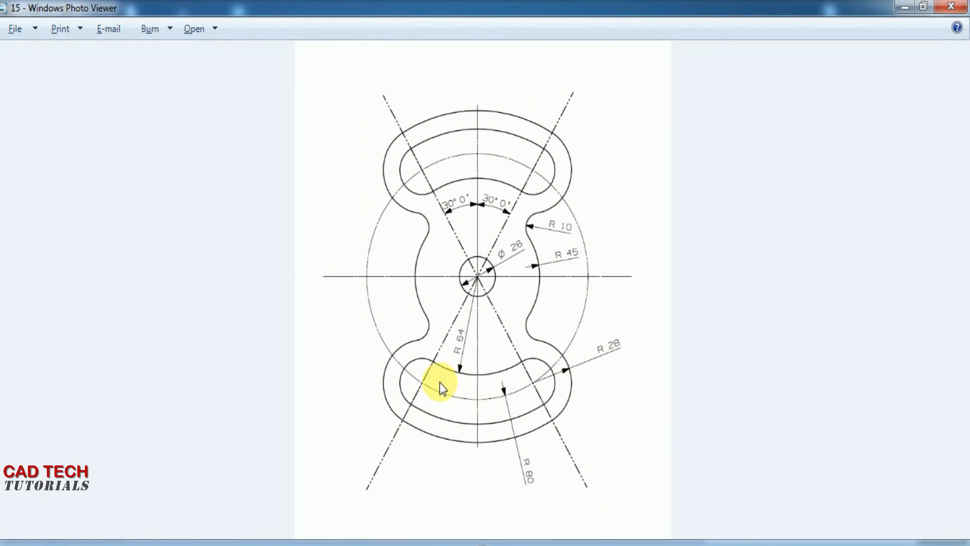
key(alt+Tab)
key(alt+Tab)
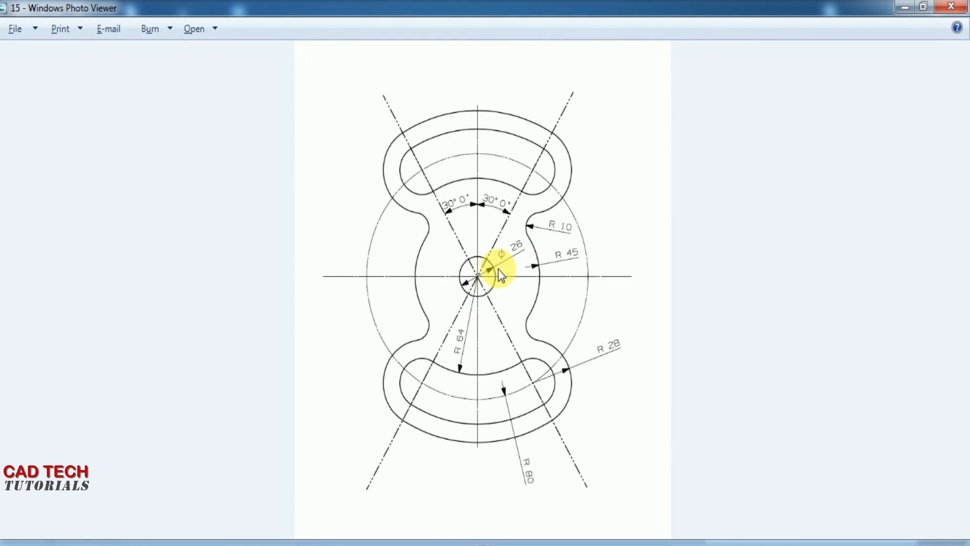
key(alt+Tab)
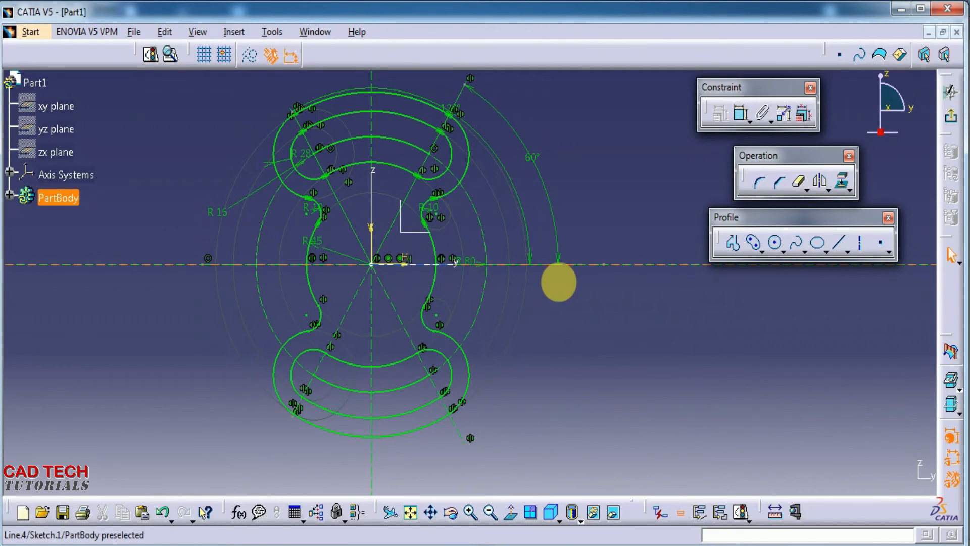
click(775, 244)
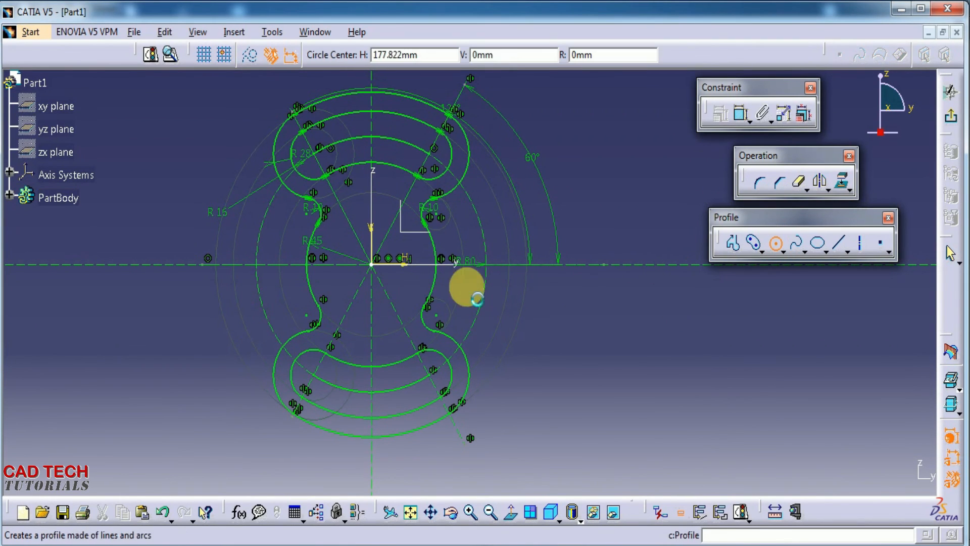
click(372, 264)
key(Tab)
key(Tab)
key(Tab)
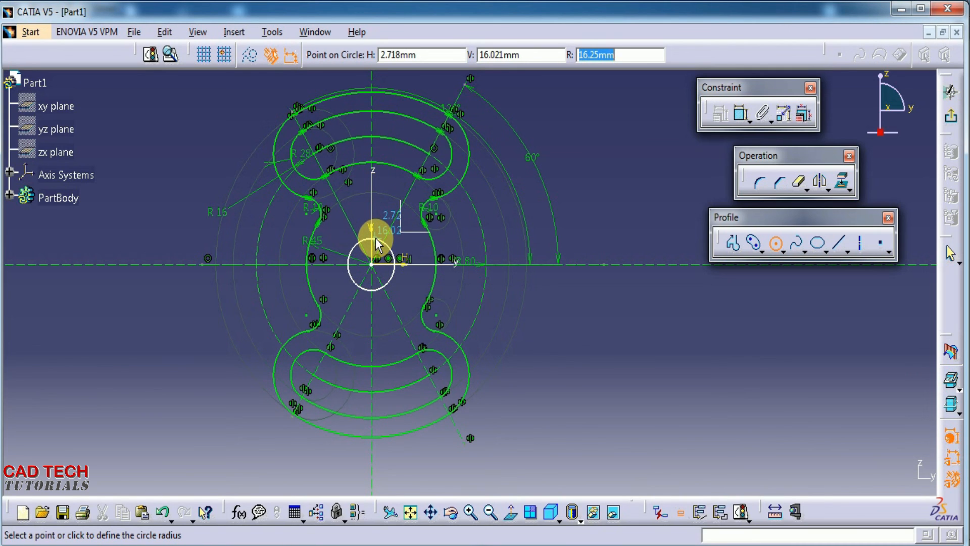
text(13)
key(Return)
click(610, 190)
mouse_move(608, 191)
middle_down()
mouse_move(610, 271)
mouse_move(561, 347)
mouse_move(621, 393)
mouse_move(634, 369)
mouse_move(614, 350)
mouse_move(587, 379)
mouse_move(588, 342)
mouse_move(614, 325)
mouse_move(639, 329)
mouse_move(605, 351)
middle_up()
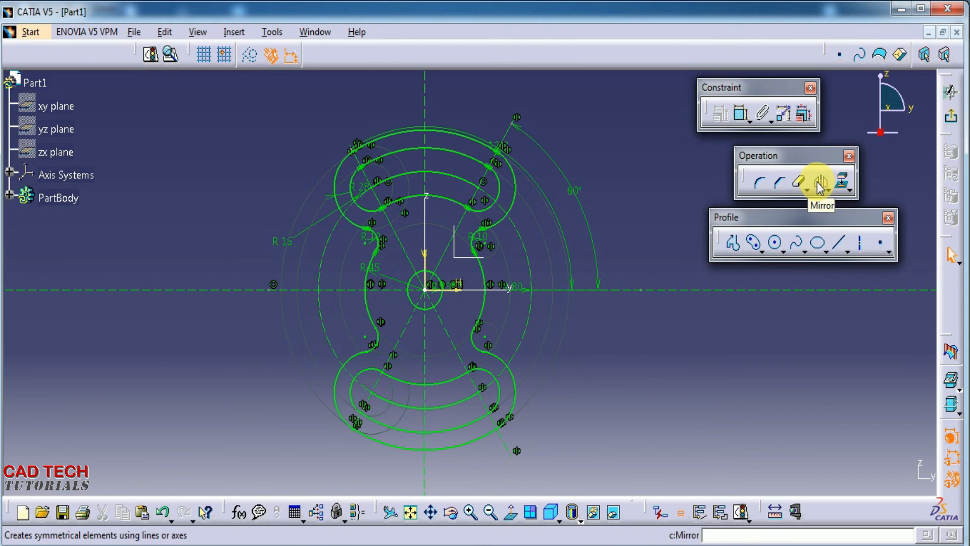
click(757, 183)
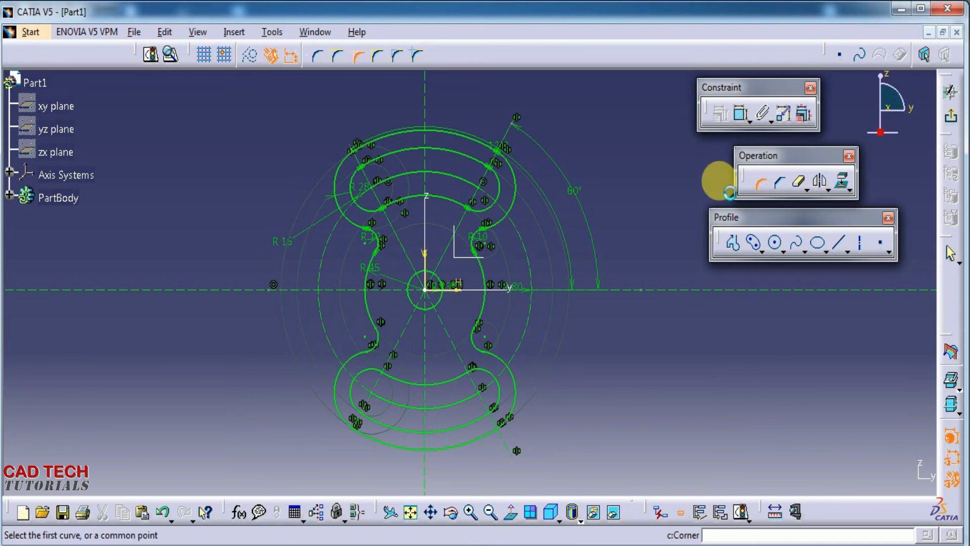
click(358, 57)
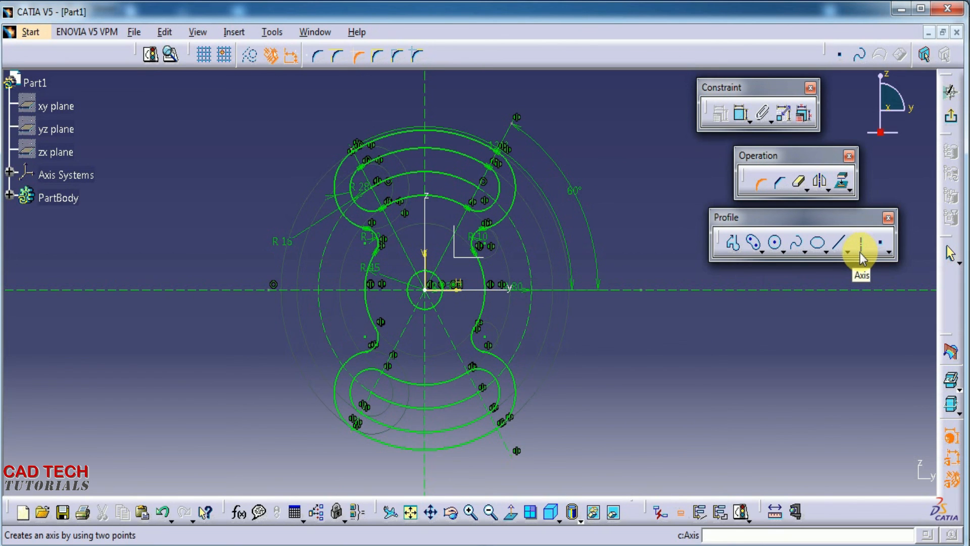
mouse_move(647, 241)
ctrl+middle_down()
mouse_move(649, 325)
mouse_move(622, 343)
ctrl+middle_up()
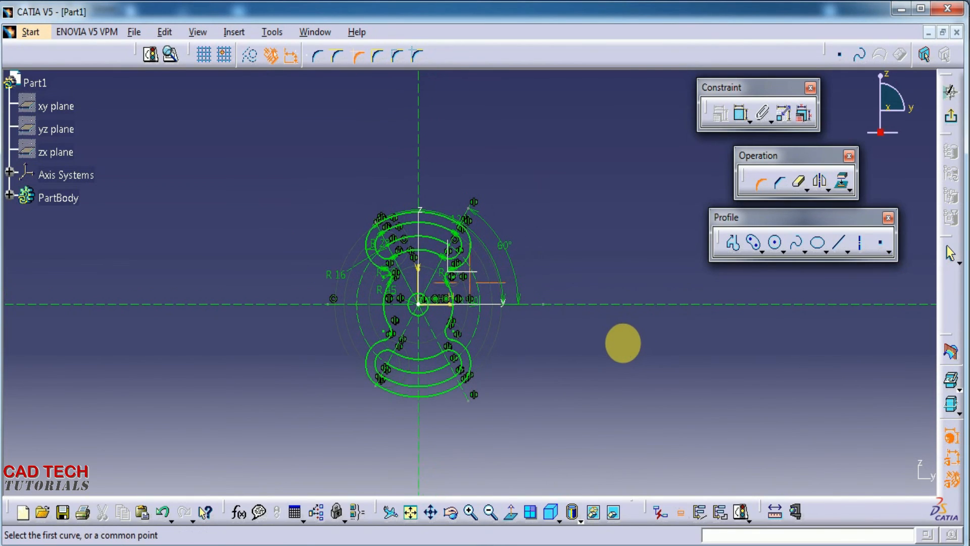